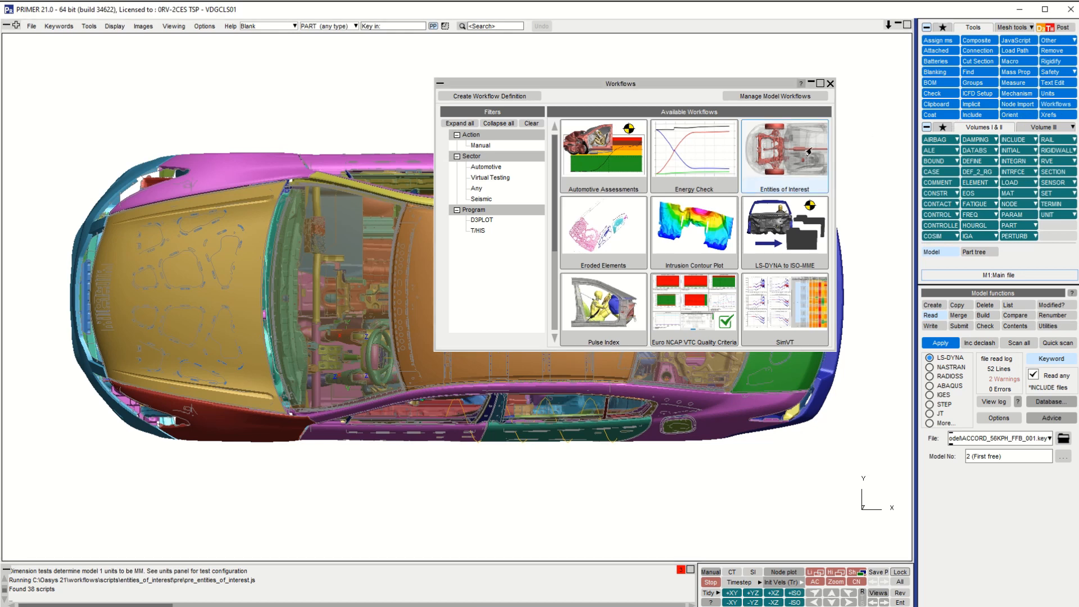
Start the Entities of Interest workflow and name the first entity Footwell with type Parts.
left_click(790, 154)
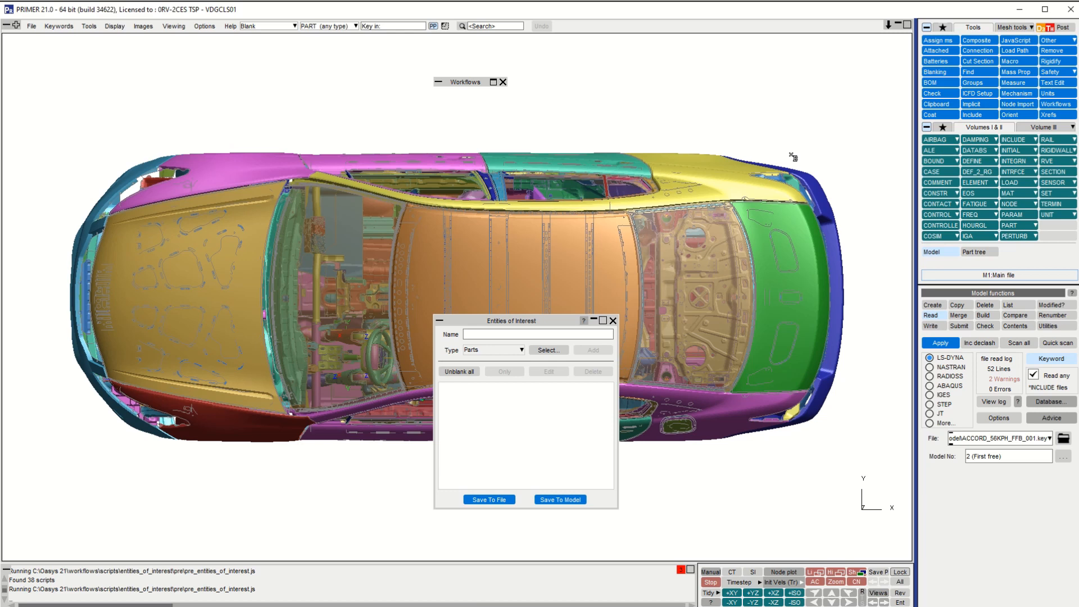
left_click(482, 335)
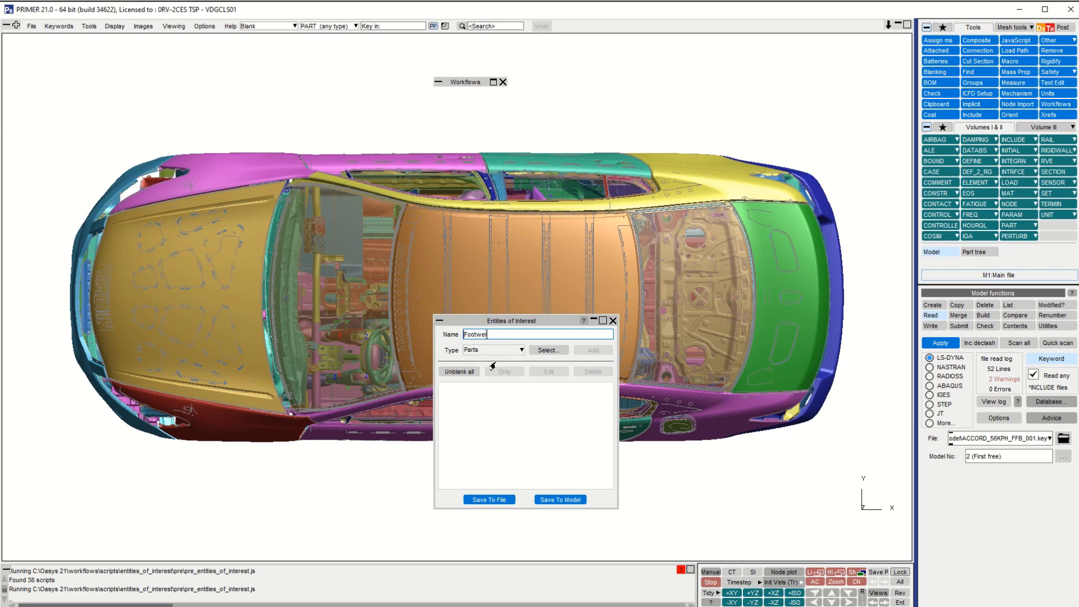
left_click(519, 350)
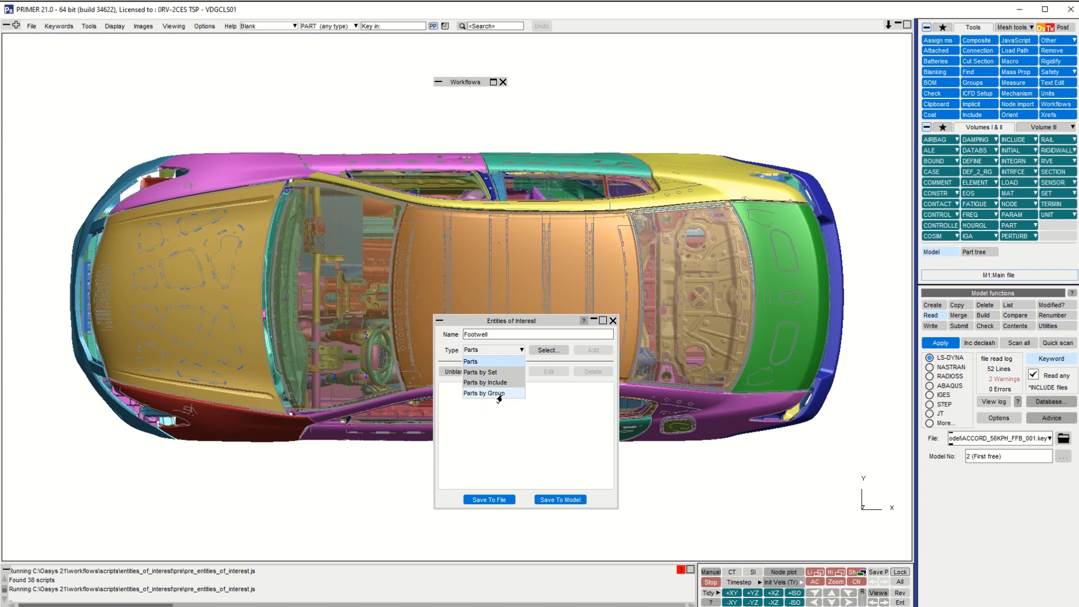
left_click(486, 364)
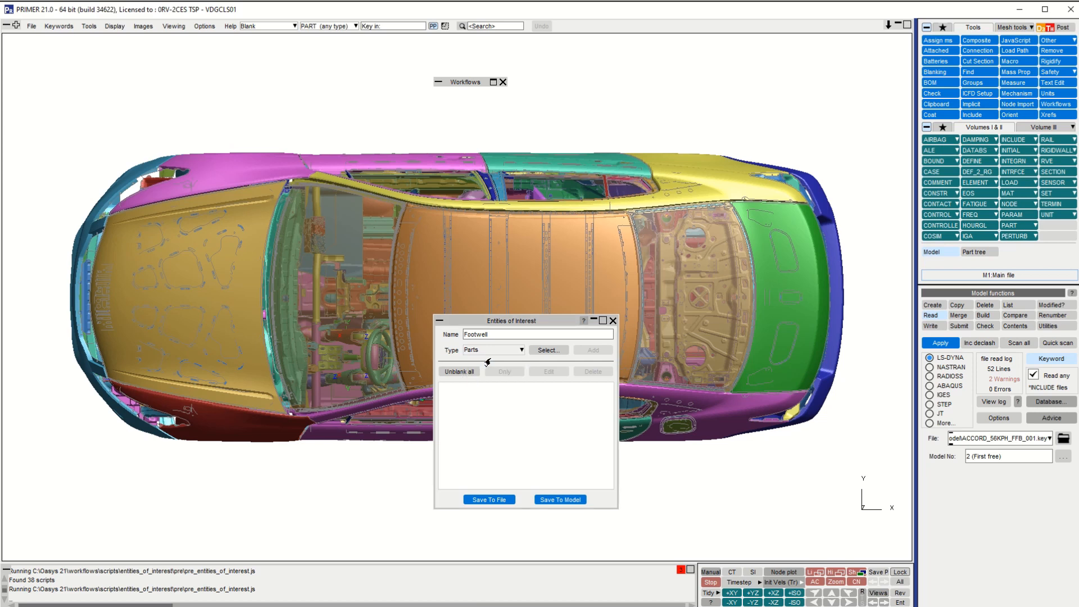
Select part 100166 by its ID for the Footwell entity and add the entity to the list.
left_click(545, 350)
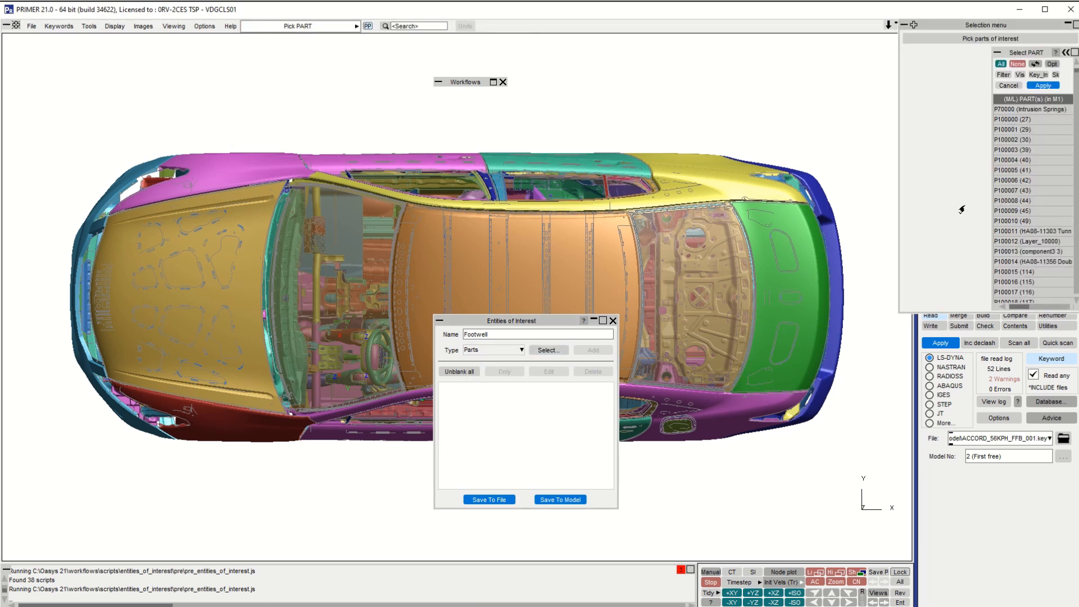
left_click(1036, 75)
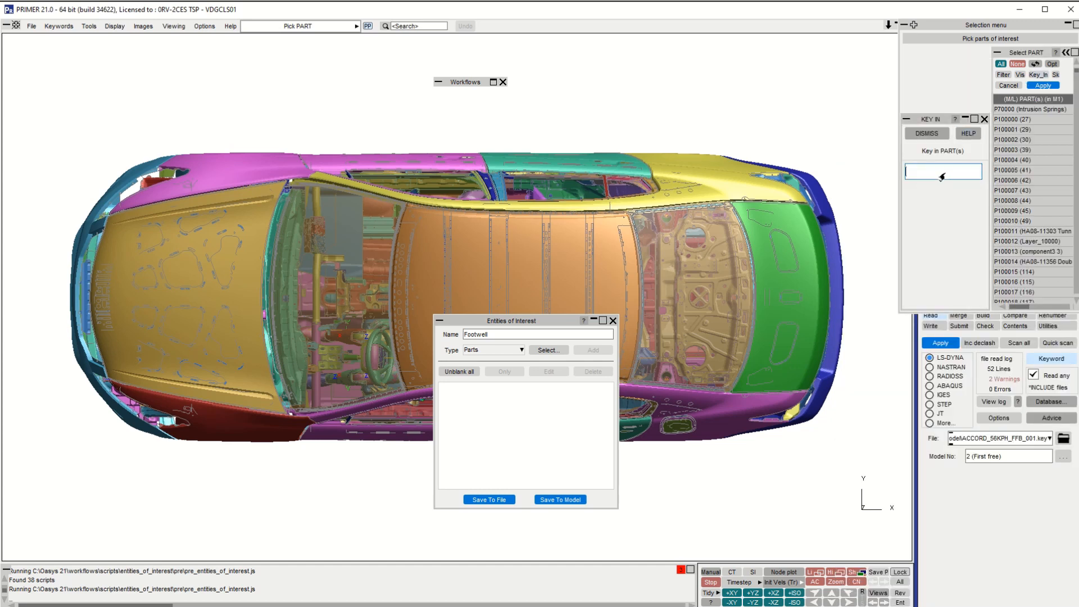
type("100166")
left_click(1043, 85)
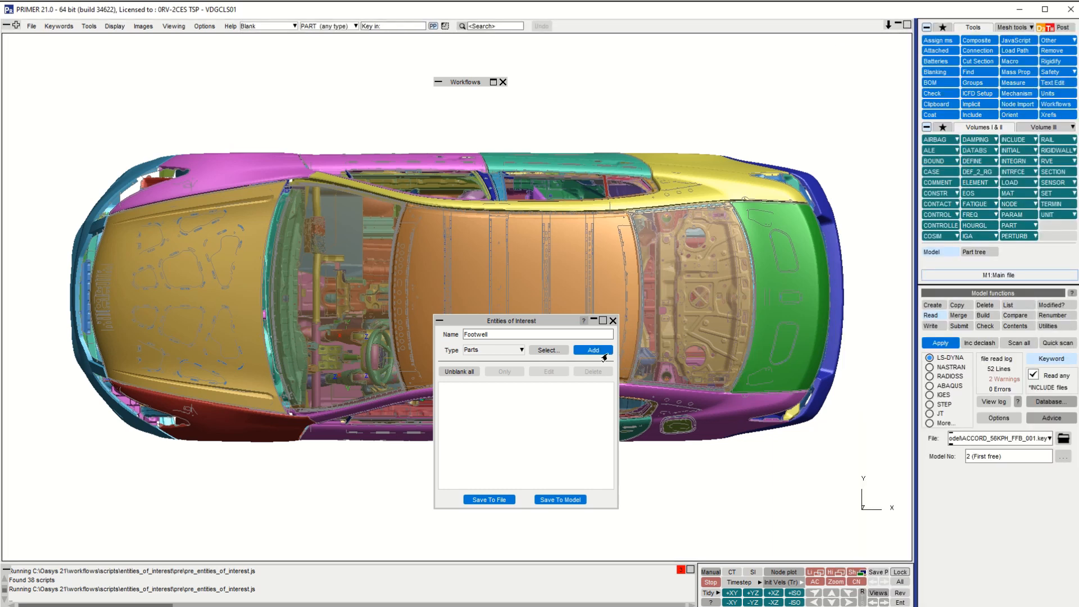
left_click(583, 354)
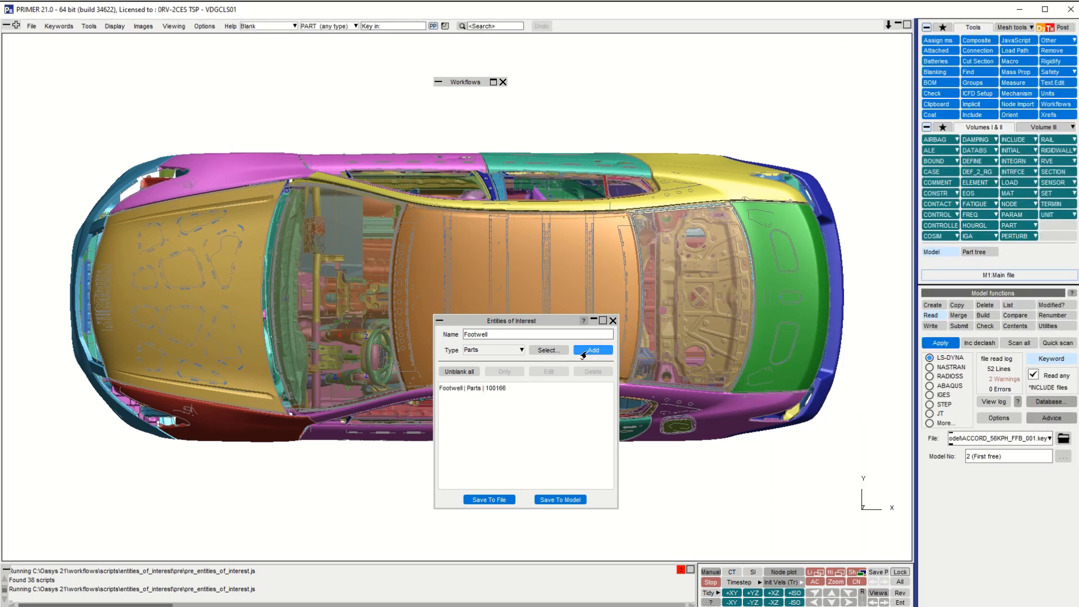
Replace the entity name with Front wheels for the next entry.
left_click_drag(490, 336, 455, 343)
key("BackSpace")
key("BackSpace")
key("BackSpace")
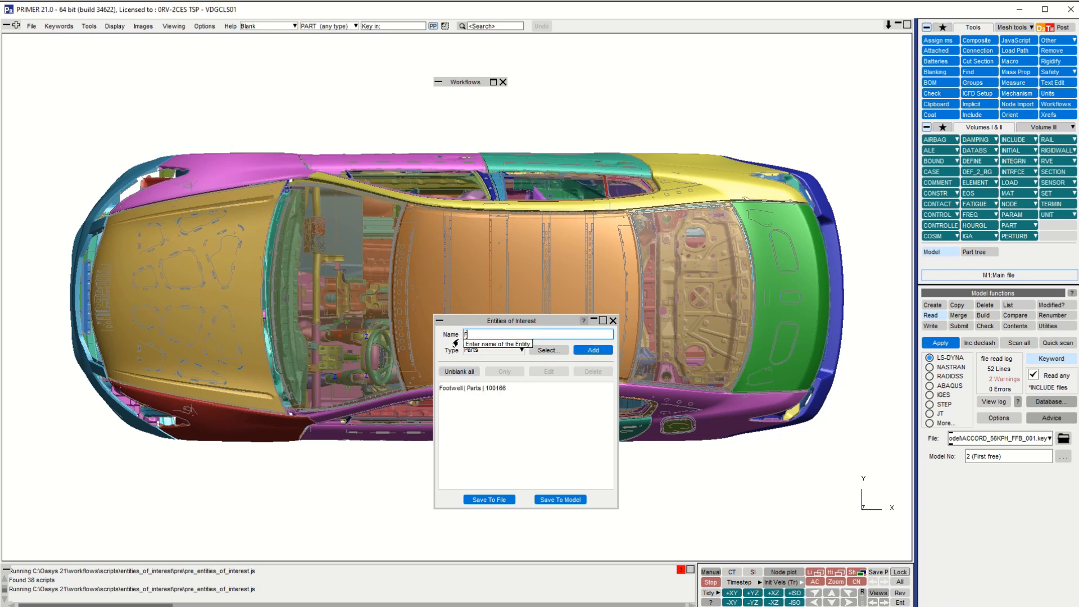
type("Front wheels")
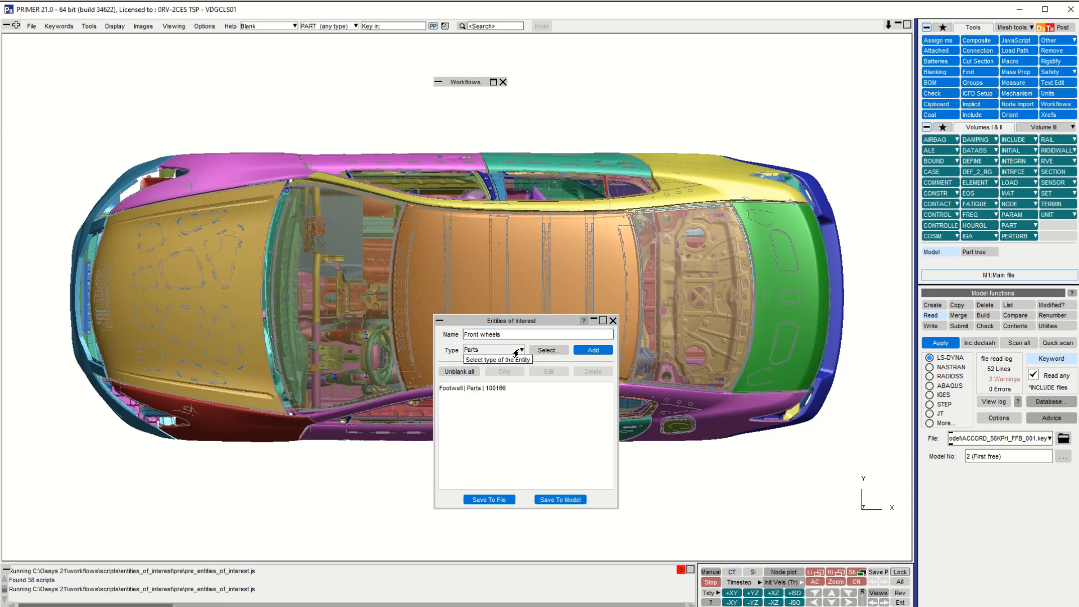
Pick both front tyres on the underside of the car as parts and add the Front wheels entity.
left_click(827, 601)
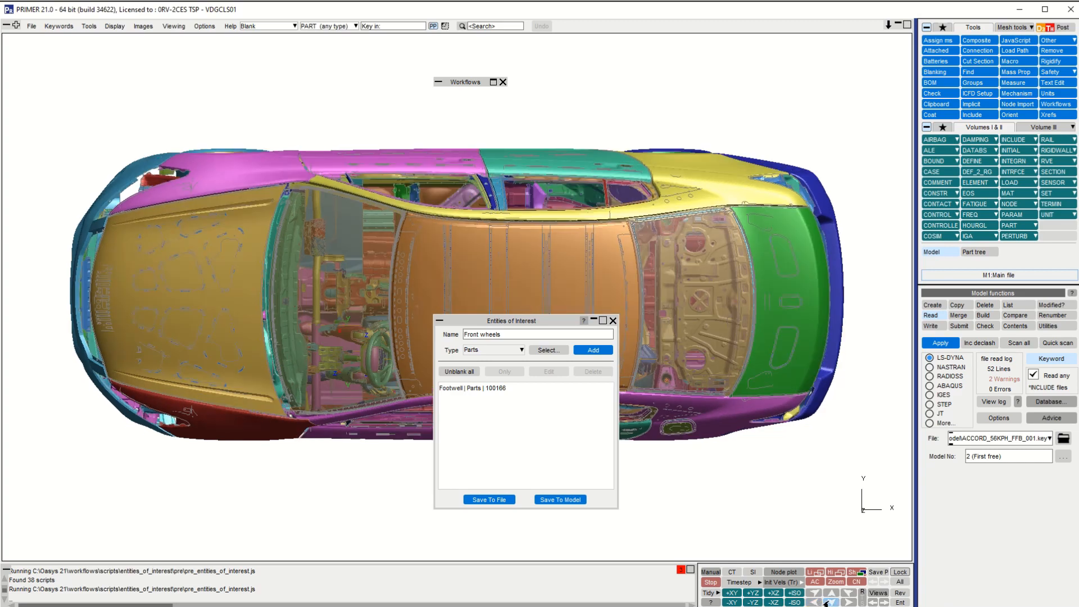
left_click(547, 351)
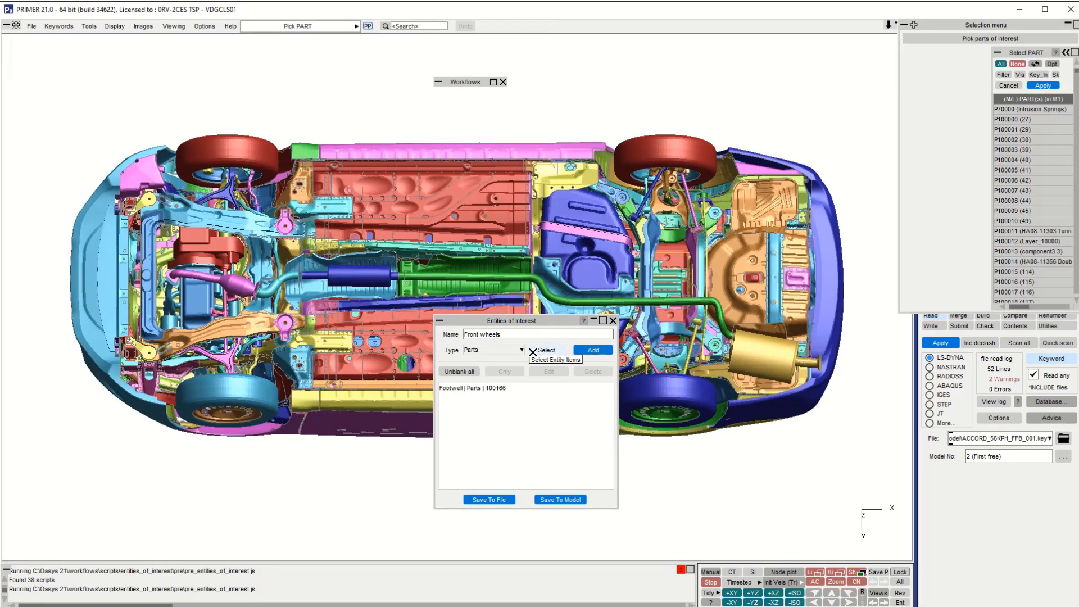
left_click(213, 387)
left_click(241, 160)
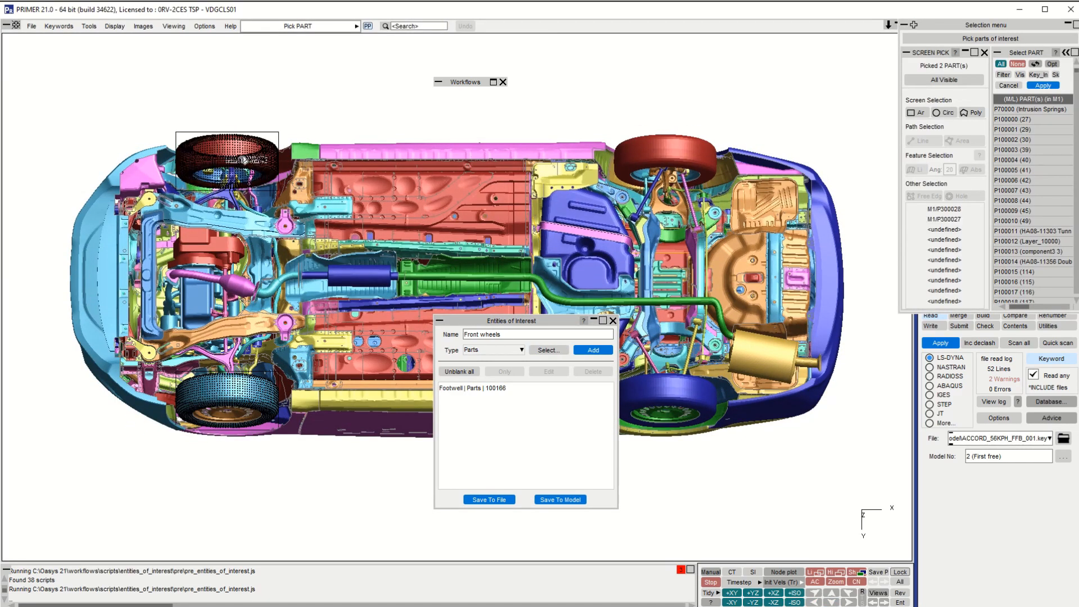
left_click(1039, 86)
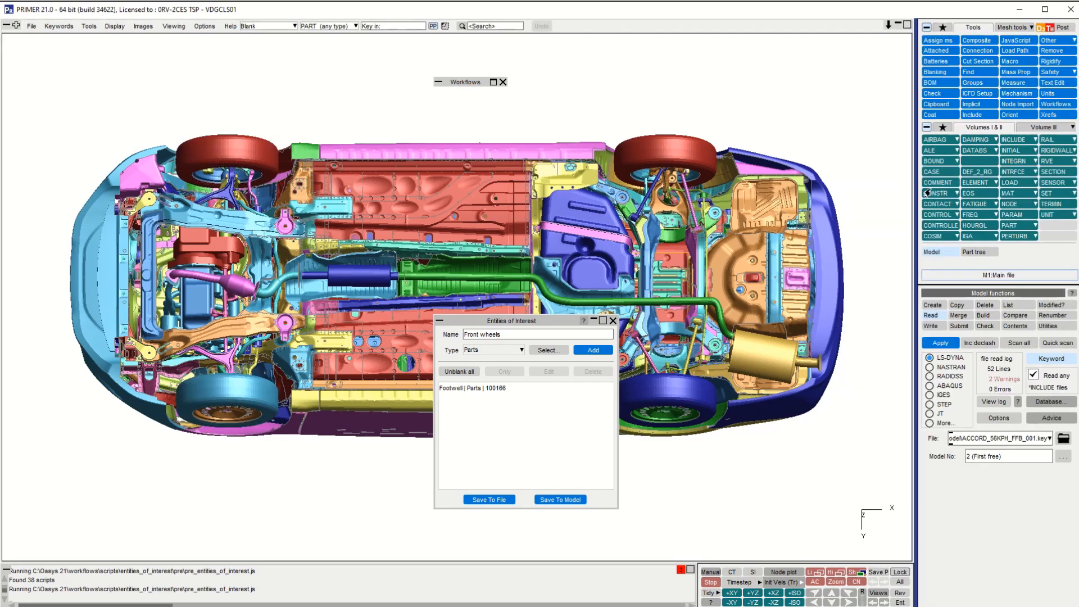
left_click(582, 351)
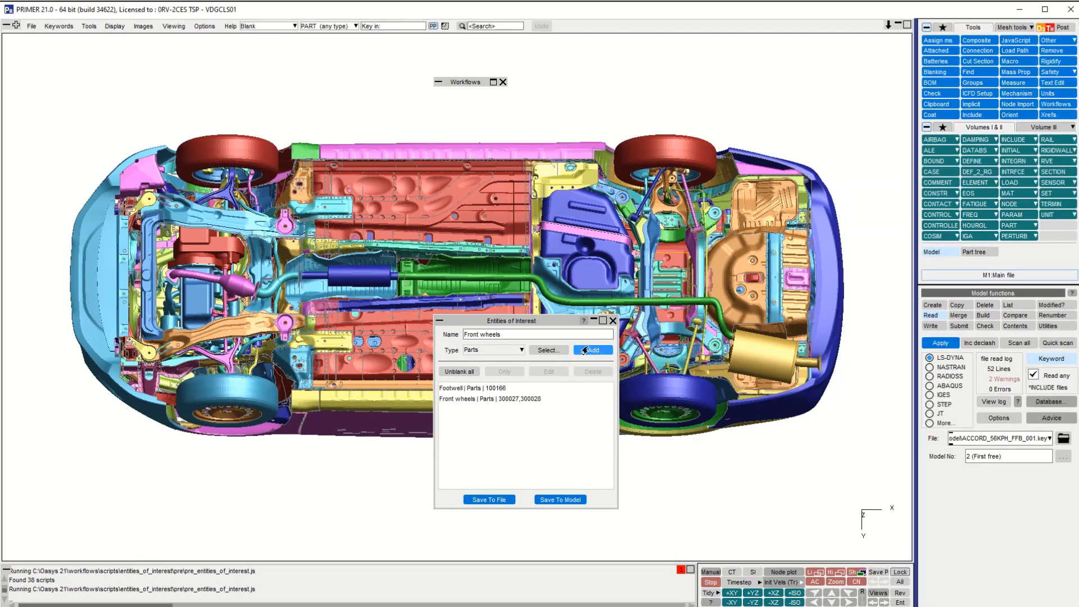
Name the next entity front chassis and set its type to Parts by Include.
left_click(828, 602)
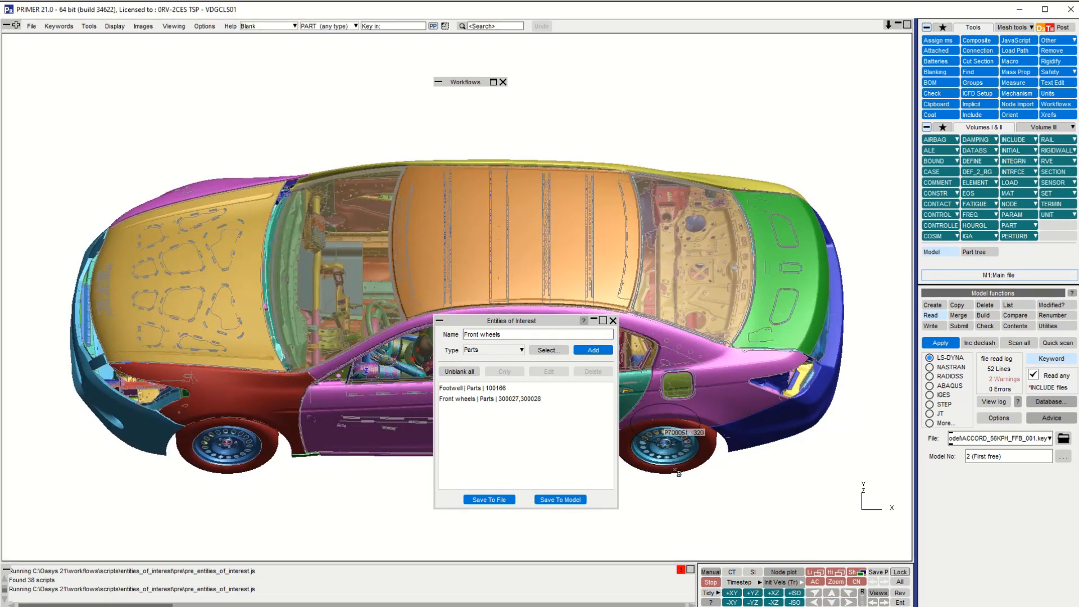
left_click(471, 334)
type("fro")
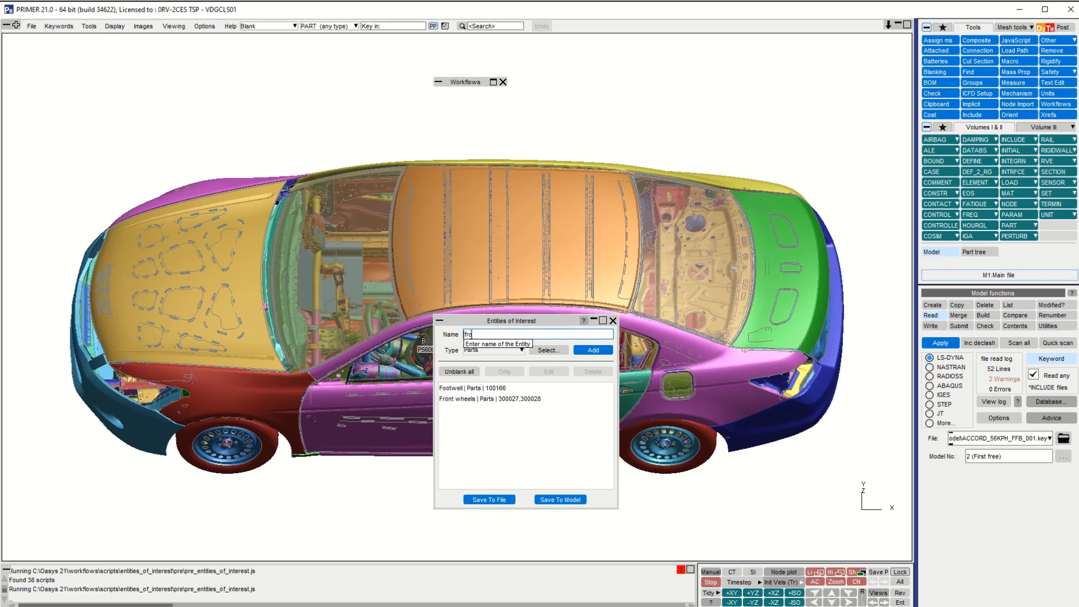
left_click(500, 349)
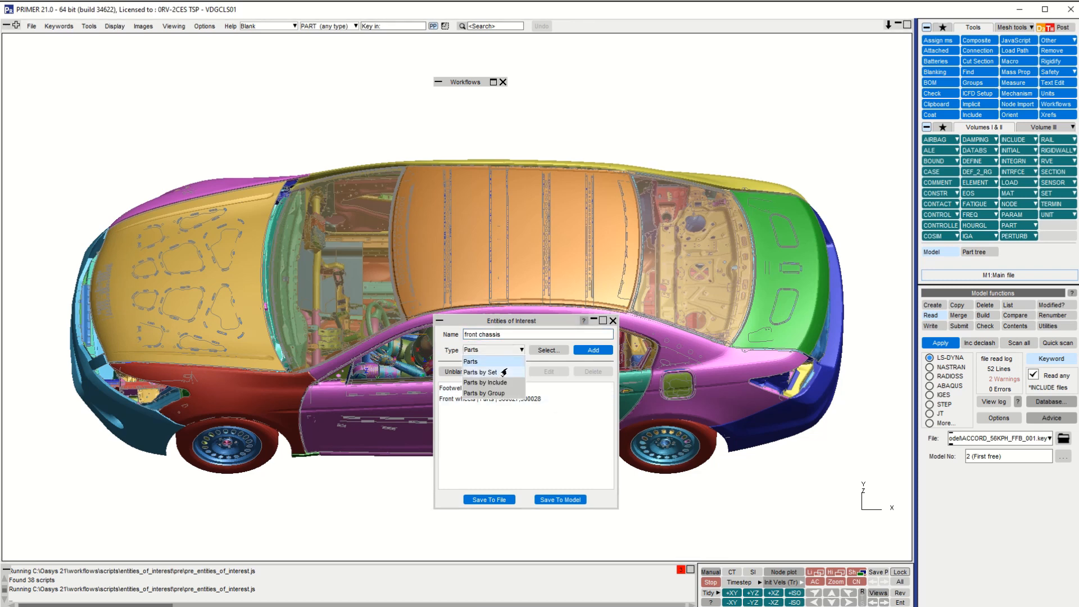
left_click(512, 382)
Select the include file ACCORD_FR_CHASSIS_002.key and add the front chassis entity to the list.
left_click(553, 349)
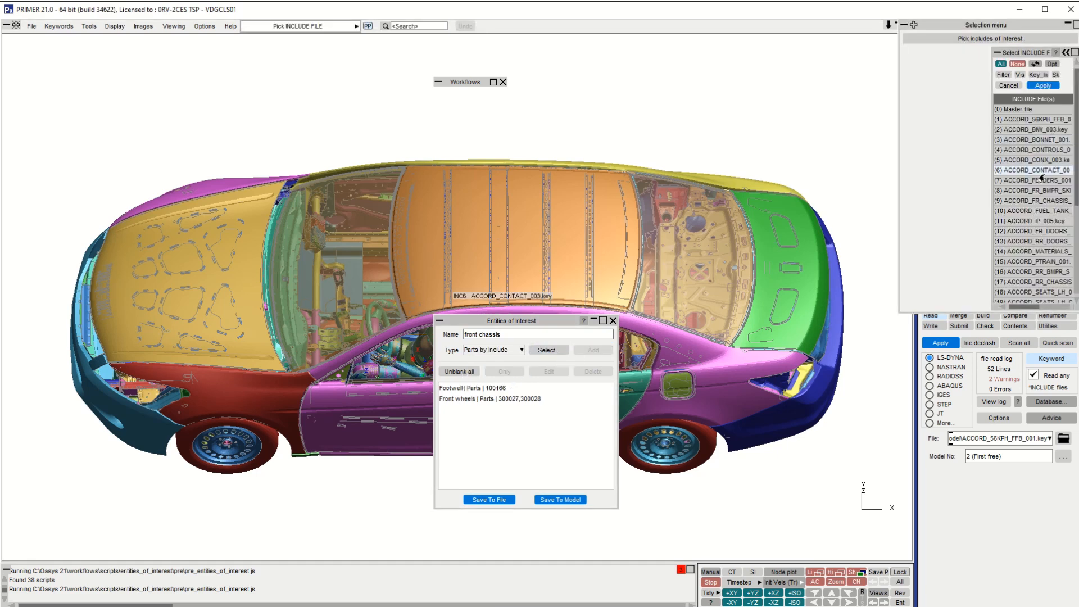
left_click(1018, 202)
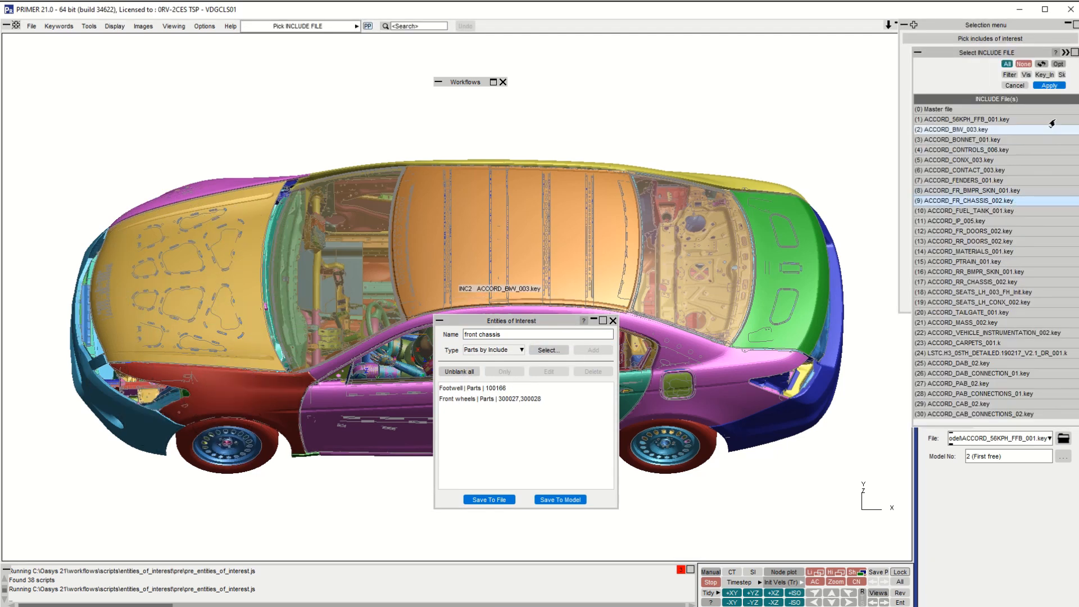
left_click(1049, 86)
left_click(593, 350)
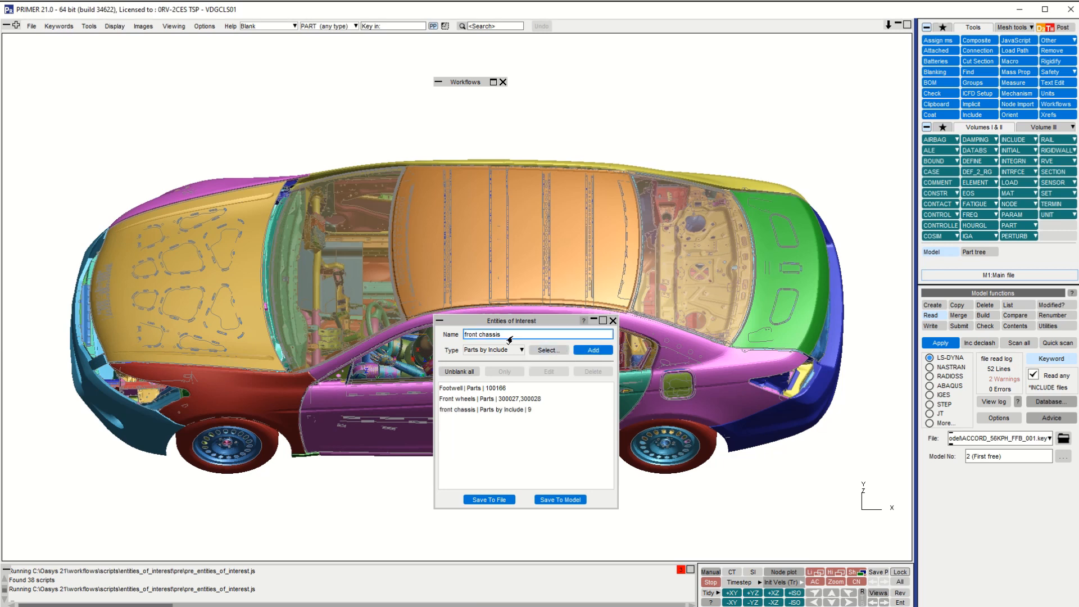
Add a Parts by Include entity named fuel tank using the include file ACCORD_FUEL_TANK_001.key.
key("BackSpace")
type("fuel")
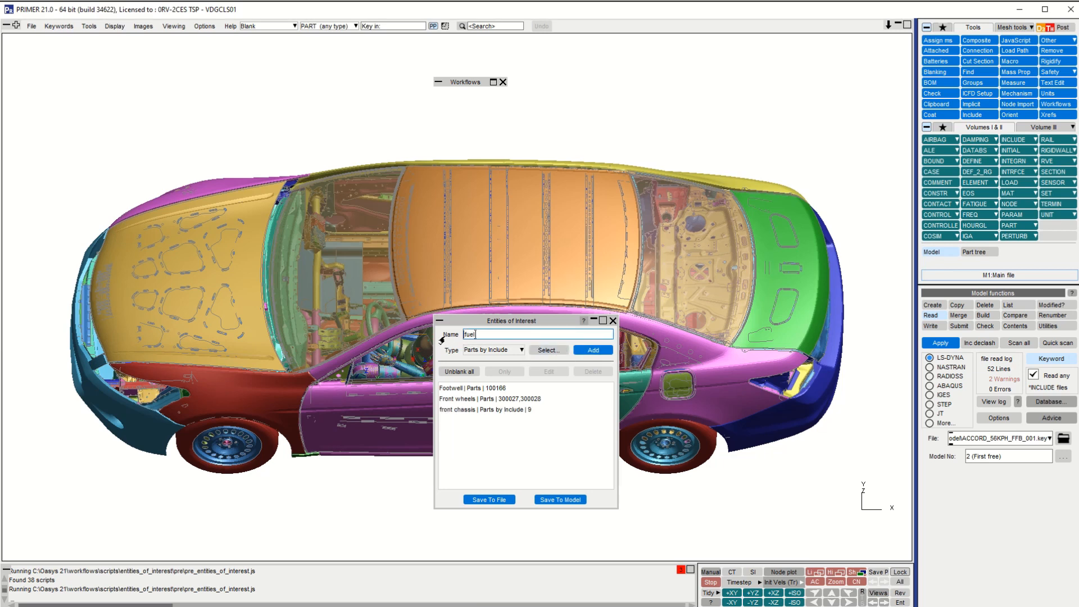
type(" tank")
left_click(548, 350)
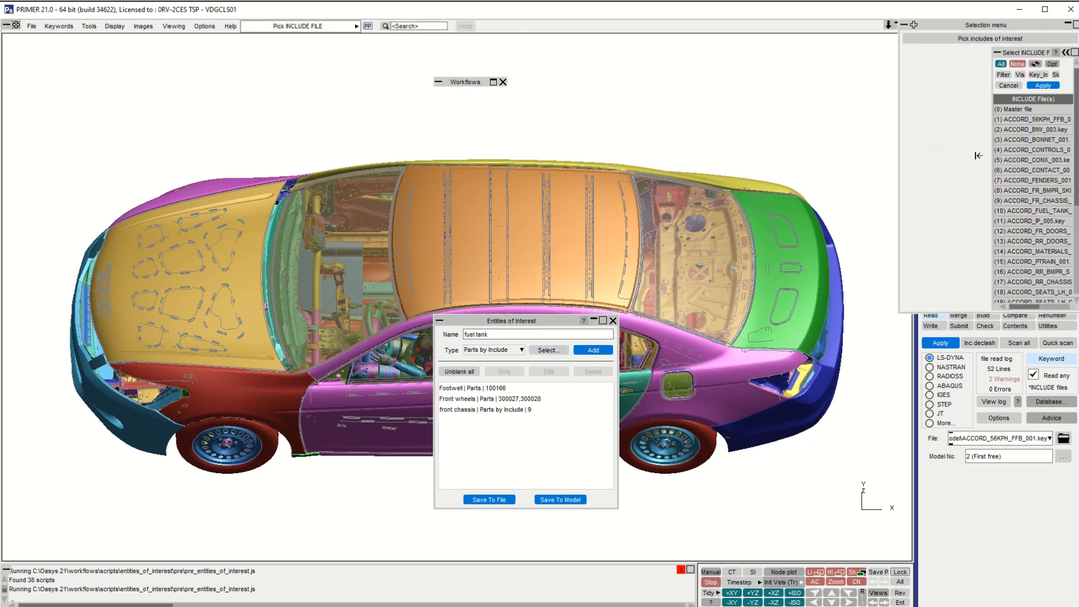
left_click(1021, 210)
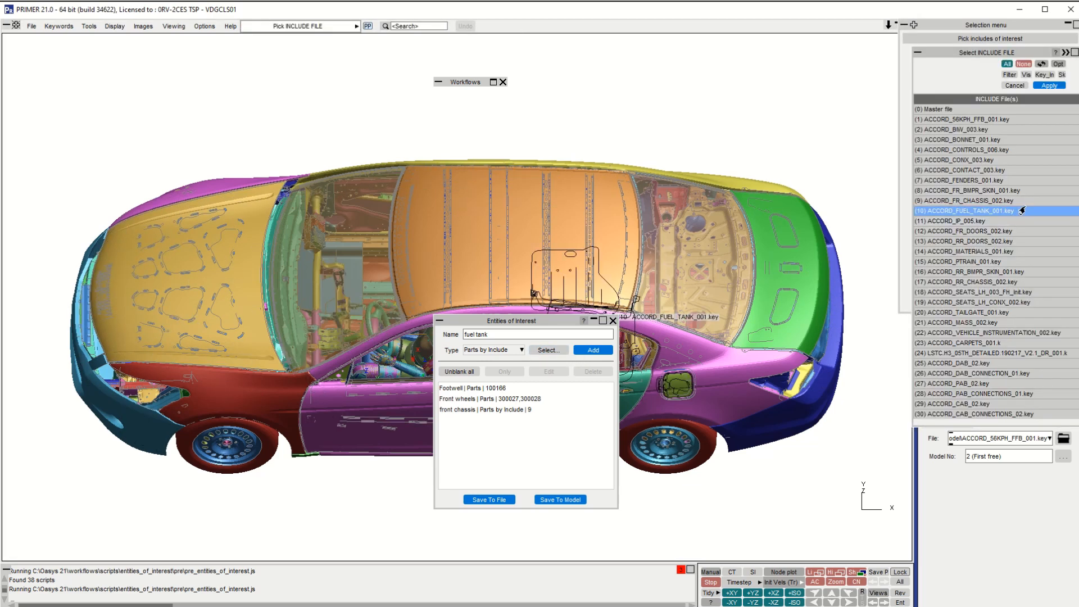
left_click(1049, 86)
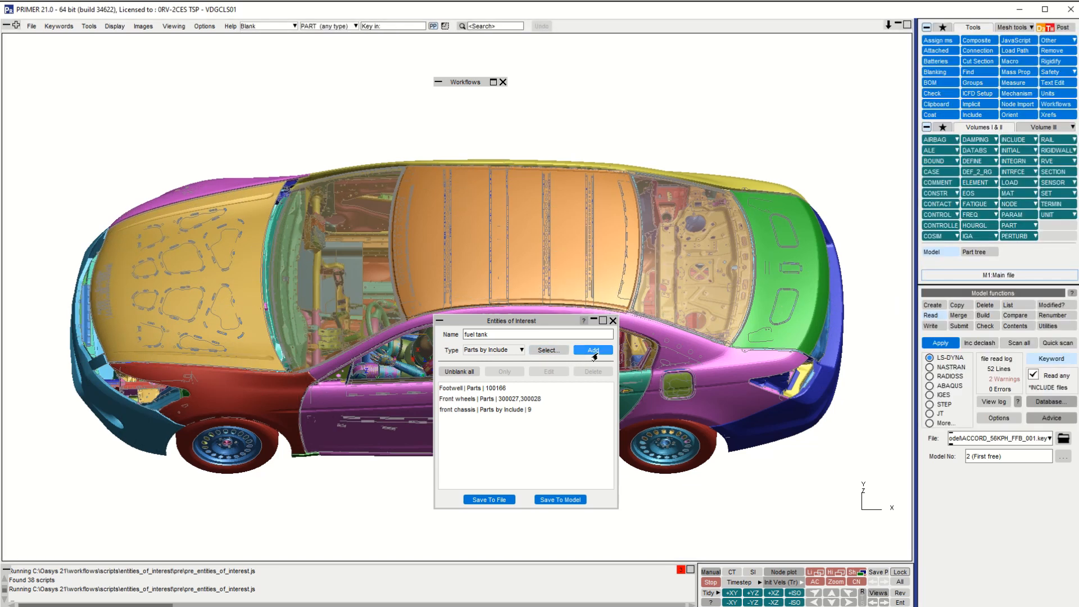
left_click(593, 354)
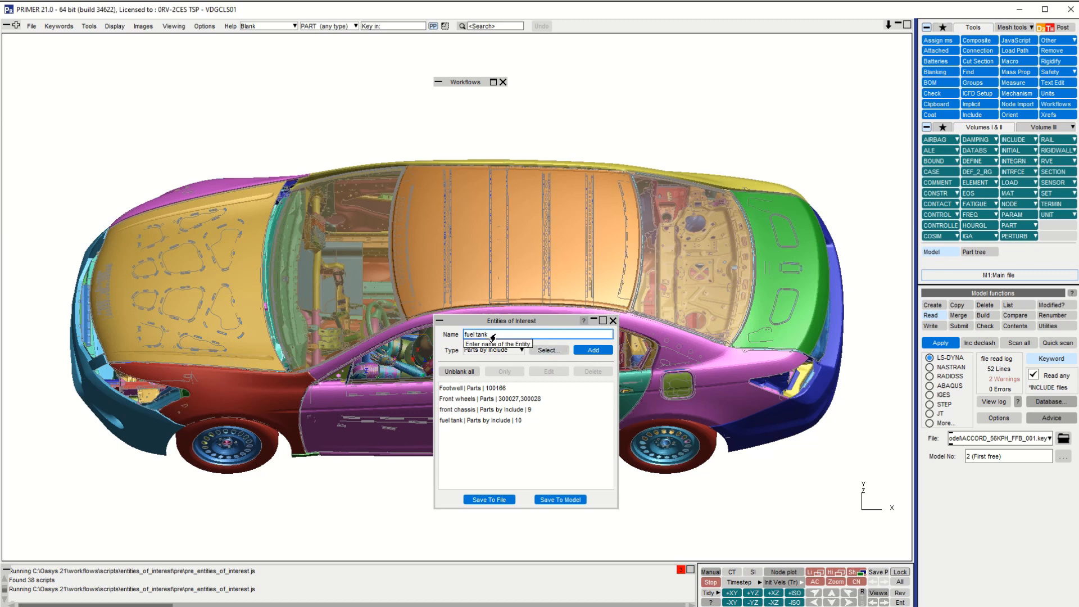
Add an entity named occupant seat with type Parts by Group, using driver seat group 800000.
double_click(493, 336)
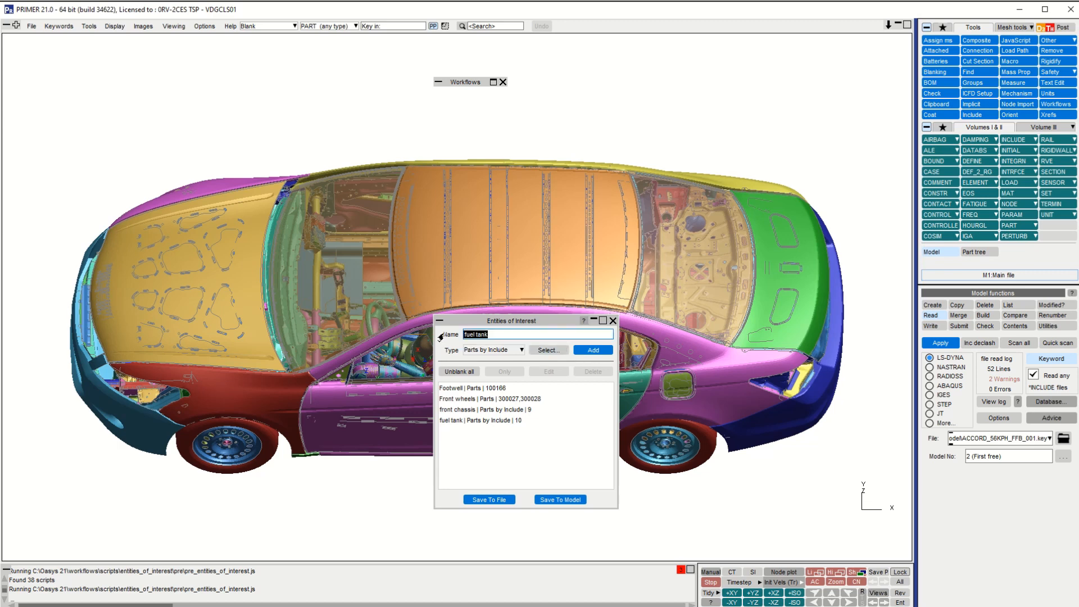
type("occupant seat")
left_click(521, 349)
left_click(486, 392)
left_click(548, 350)
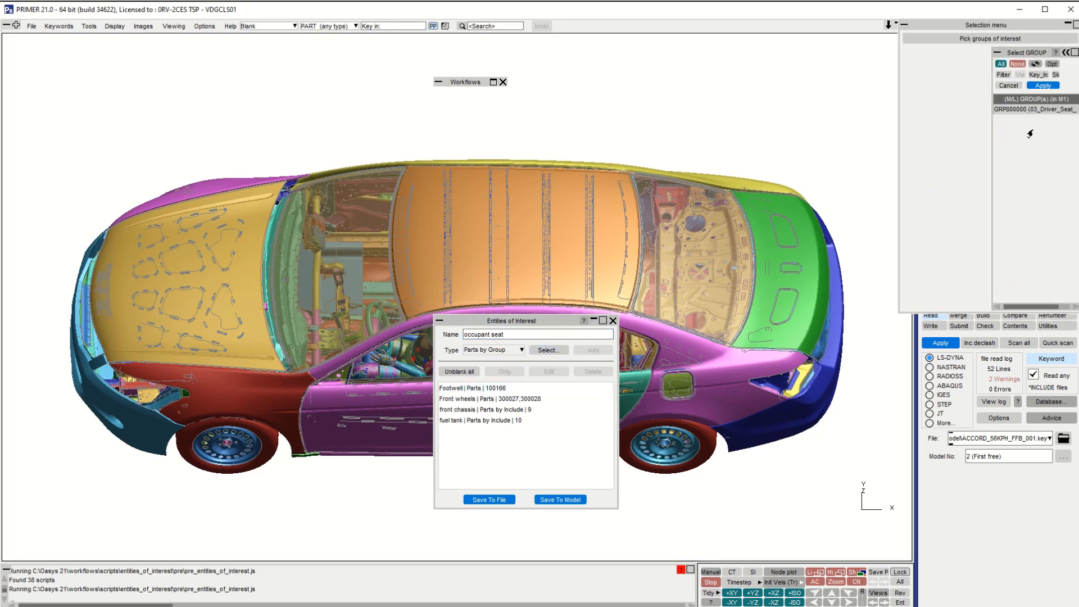
left_click(1030, 109)
left_click(1043, 87)
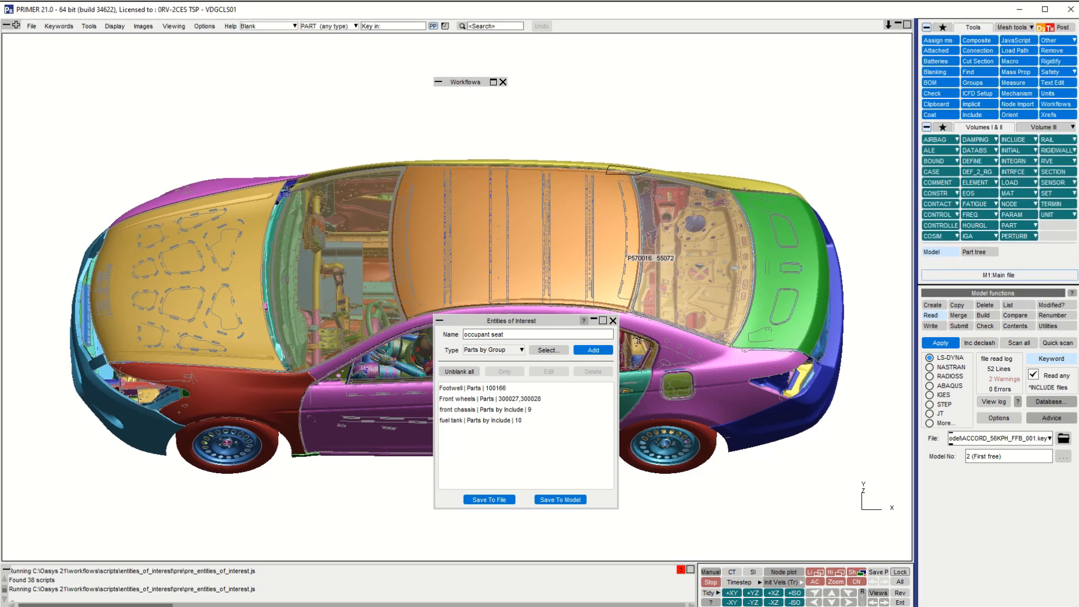
left_click(593, 349)
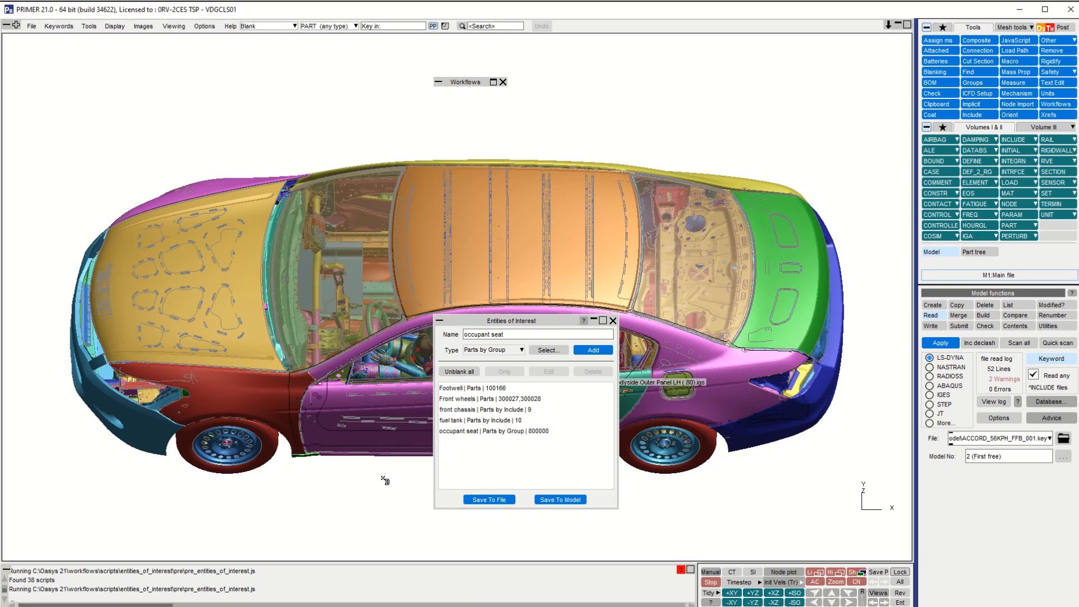
Edit the Front wheels entity and shorten its name to wheels.
left_click(485, 399)
left_click(542, 371)
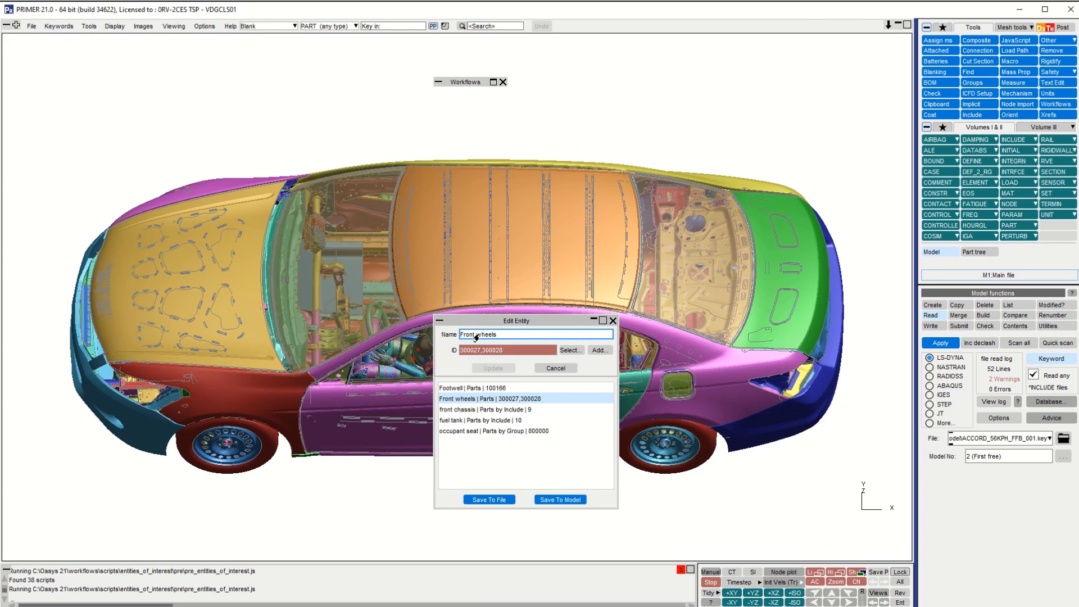
left_click(475, 334)
key("BackSpace")
key("BackSpace")
key("BackSpace")
key("BackSpace")
key("BackSpace")
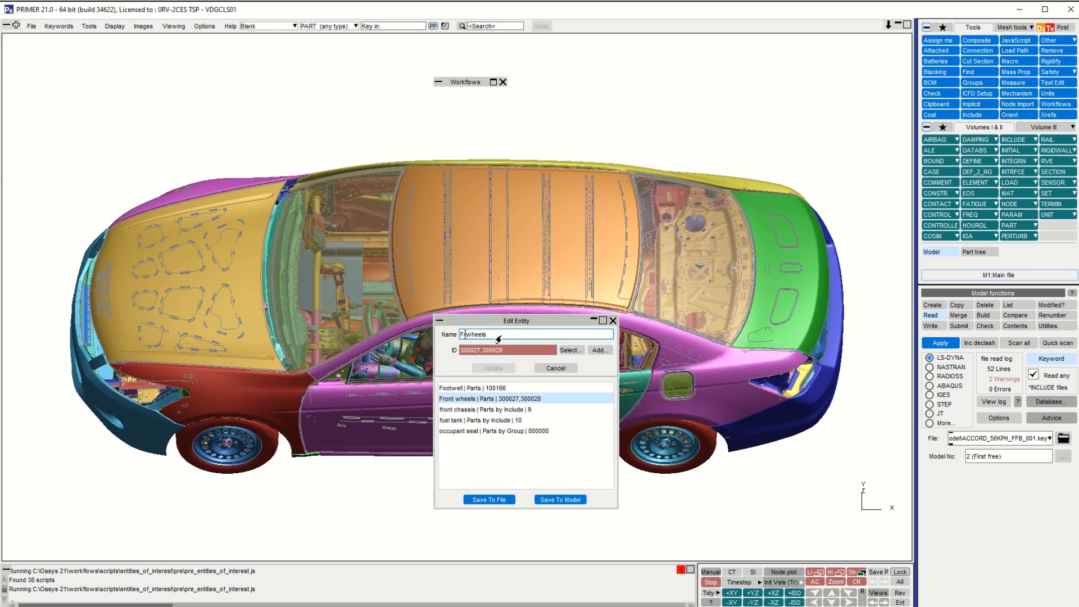
Add the rear wheel part 700051 on the visible side to the wheels entity's IDs.
left_click(526, 350)
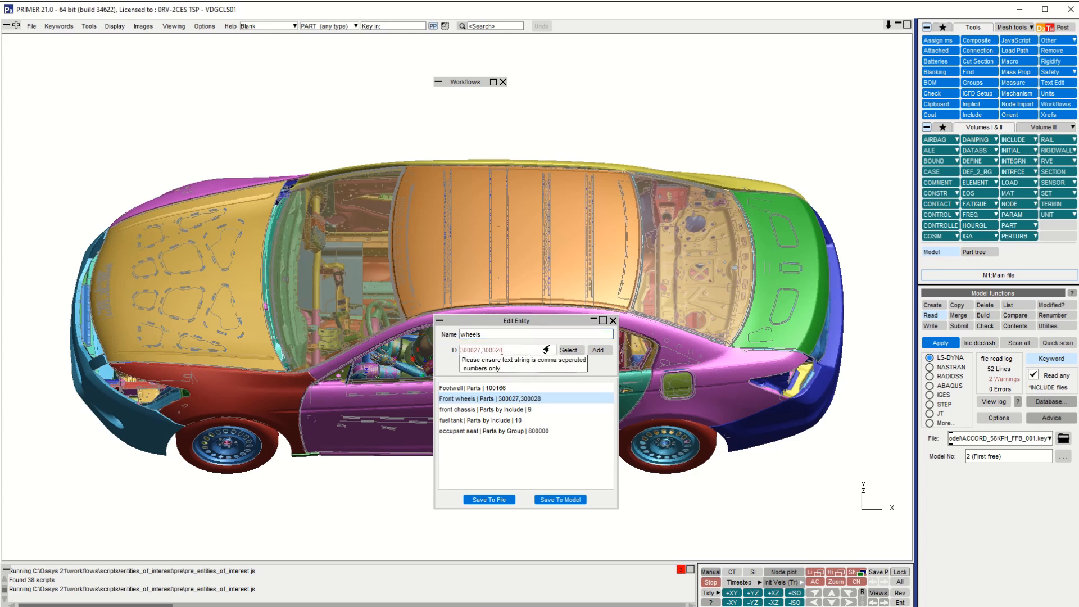
left_click(599, 350)
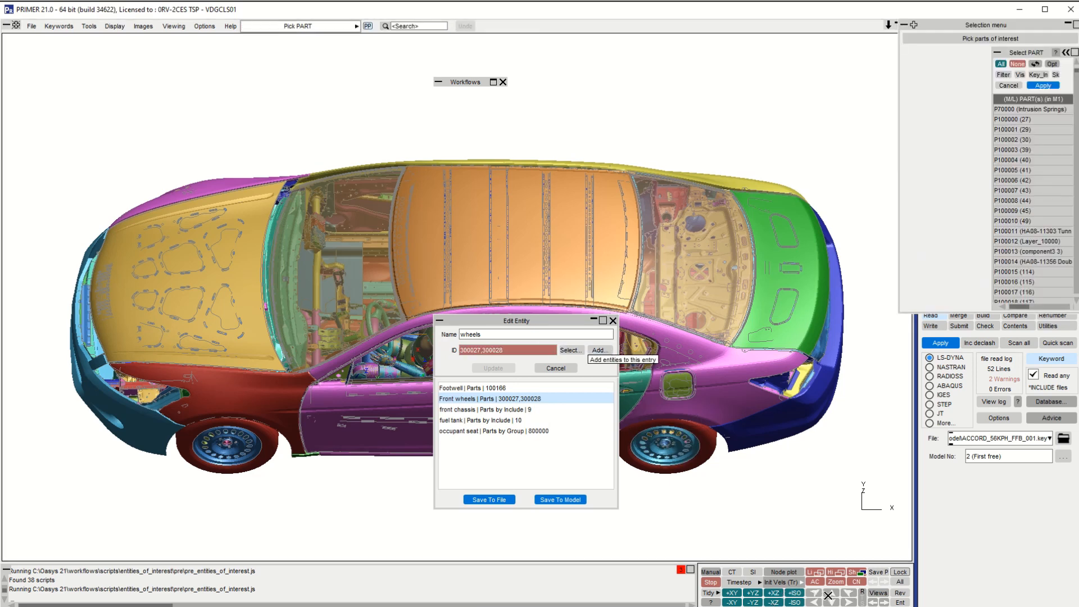
left_click(709, 449)
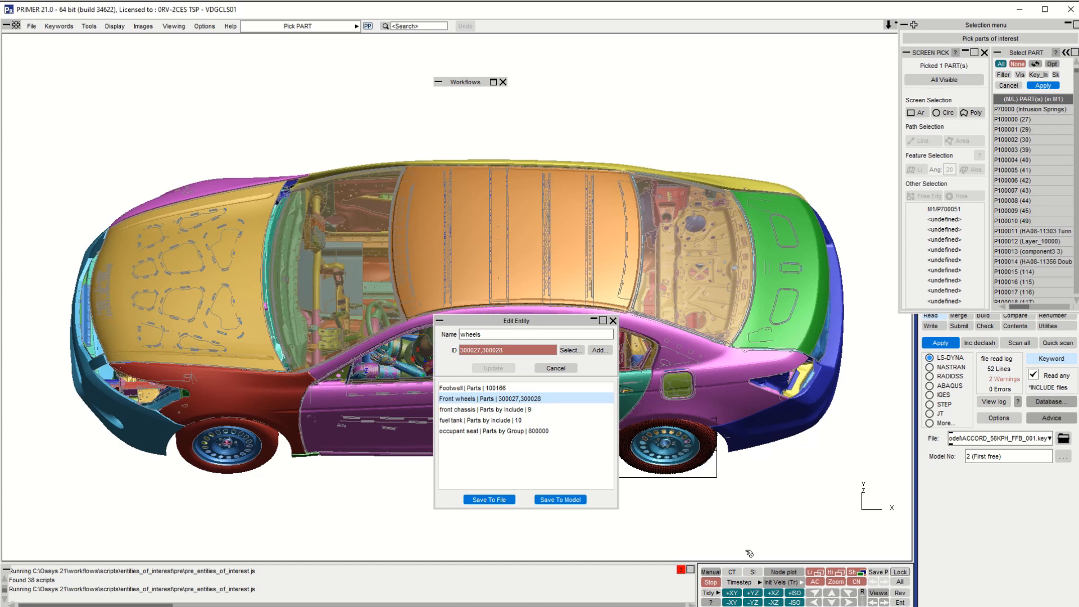
left_click(1044, 86)
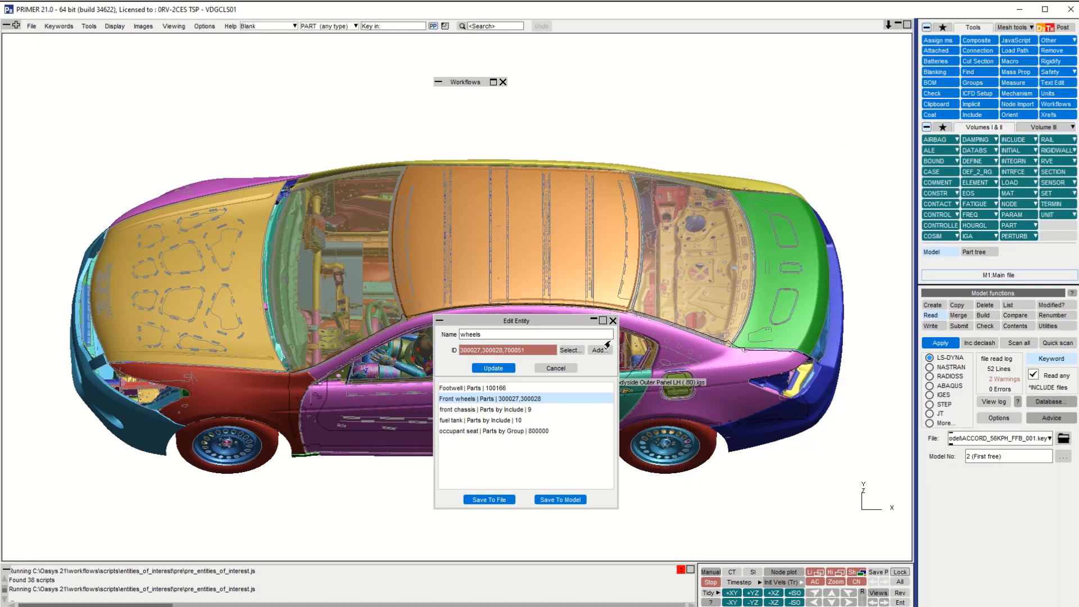
Add the opposite rear wheel, part 700053, to the wheels entity's IDs and update the entity.
left_click(831, 602)
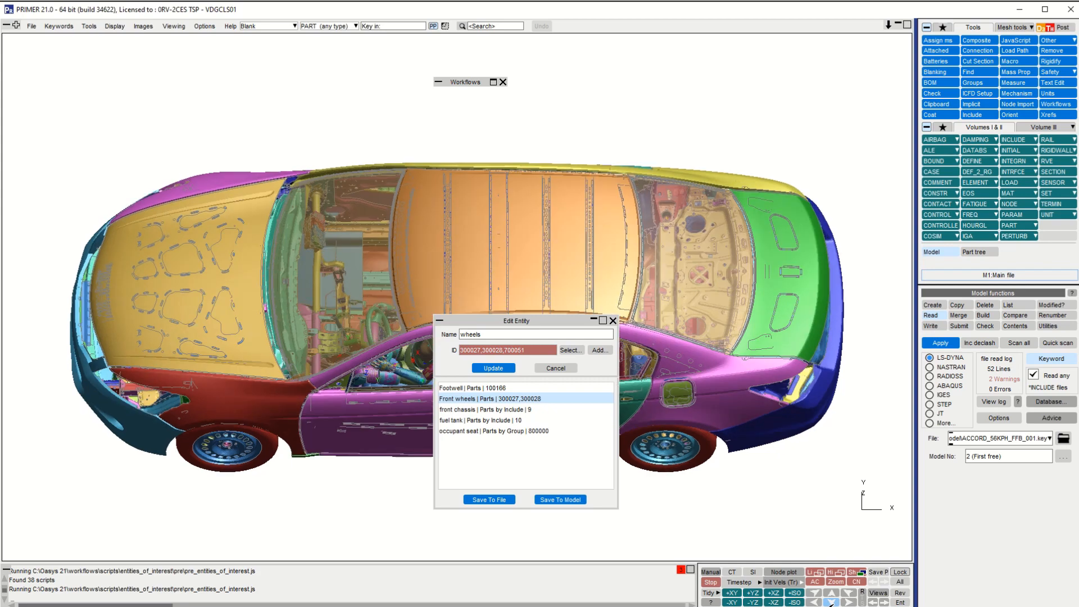
left_click(570, 350)
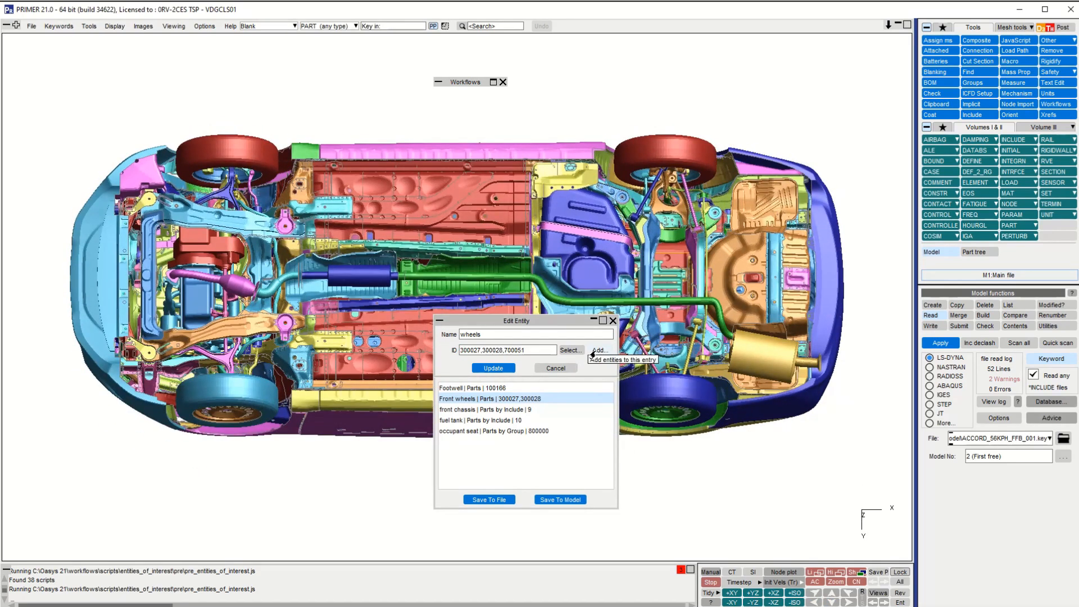
left_click(686, 396)
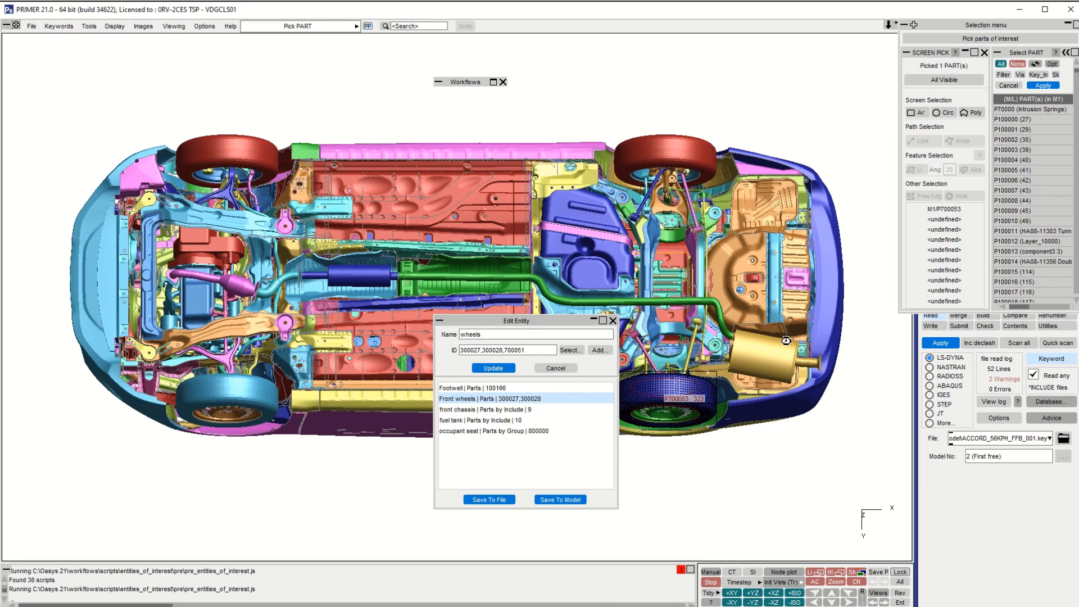
left_click(1042, 86)
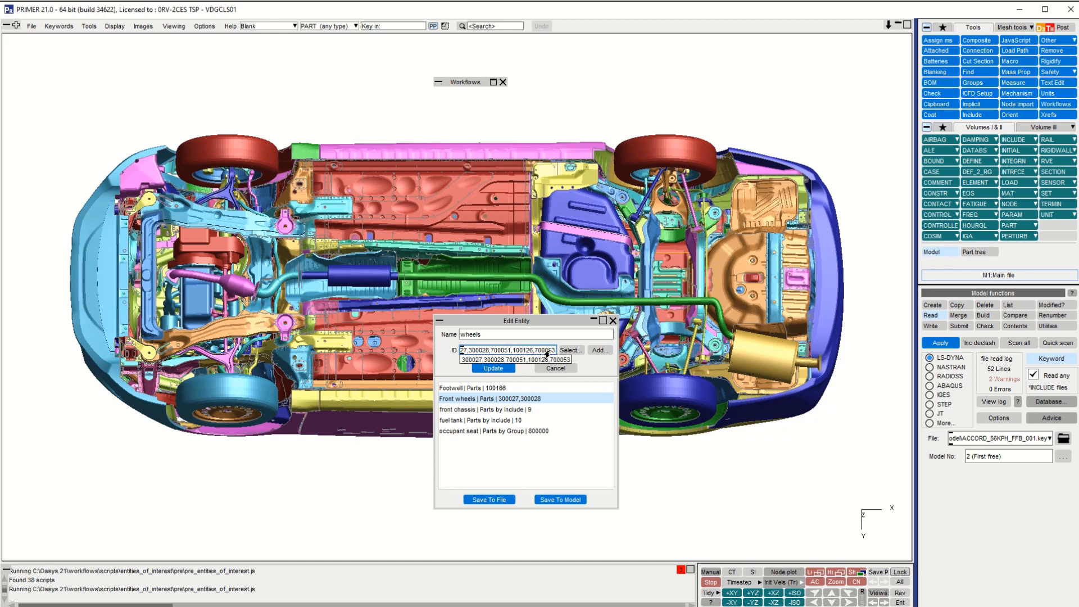
left_click(497, 368)
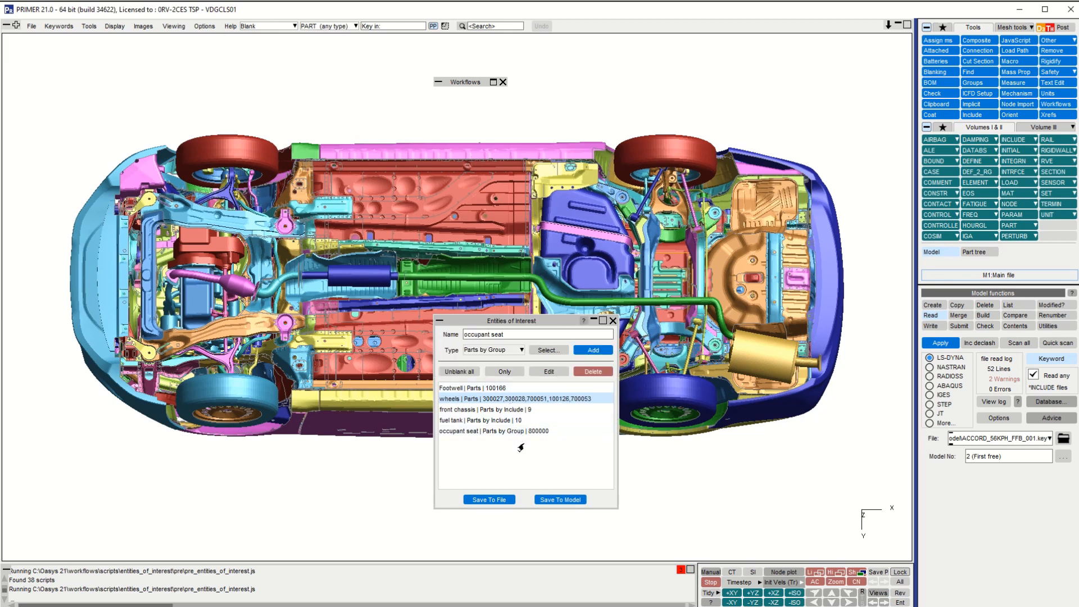
Display only the wheels entity and remove the stray part 100126 from its IDs, updating the entity.
left_click(502, 372)
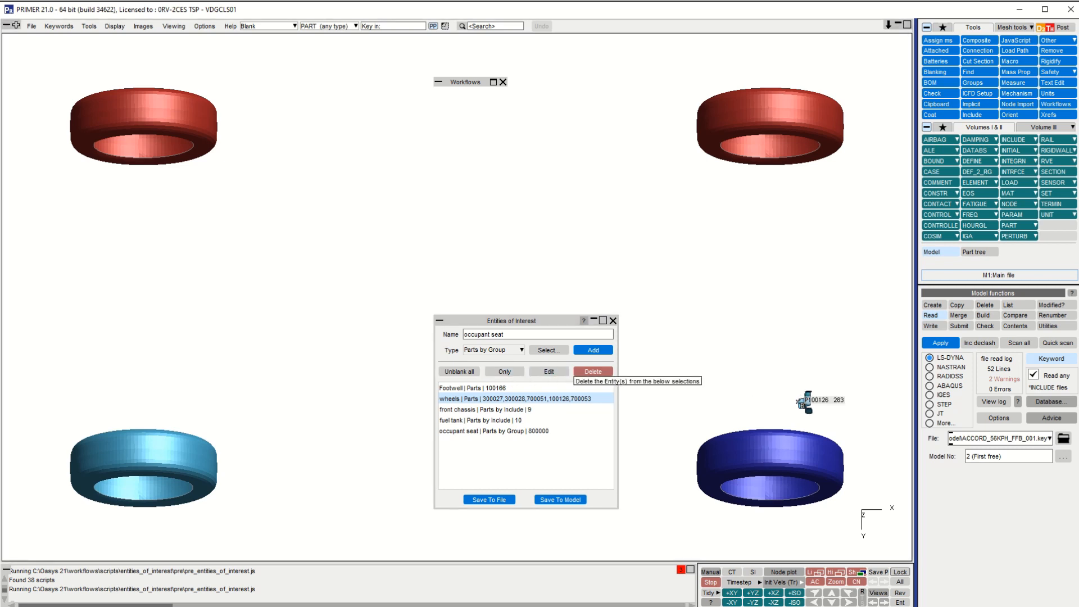
left_click(542, 373)
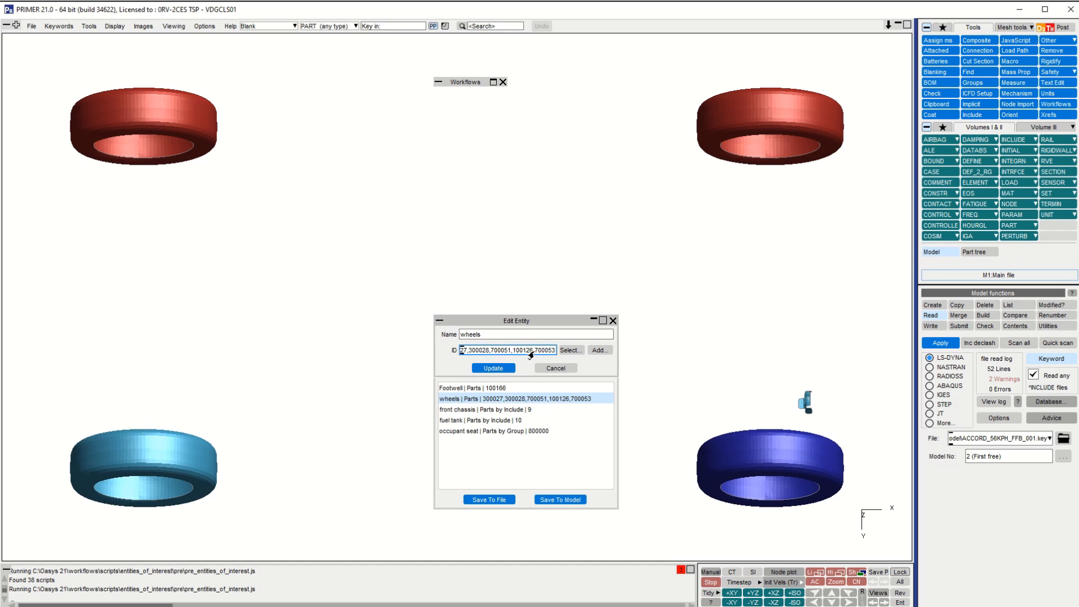
left_click(531, 353)
key("BackSpace")
key("BackSpace")
key("BackSpace")
key("BackSpace")
key("BackSpace")
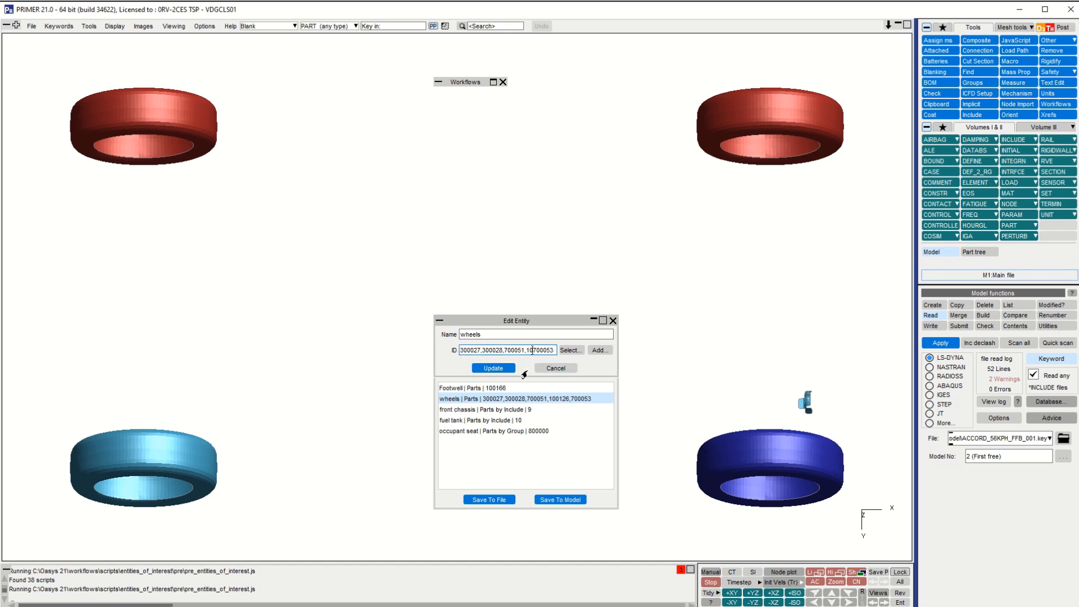
key("BackSpace")
key("BackSpace")
key("BackSpace")
type(",")
left_click(508, 369)
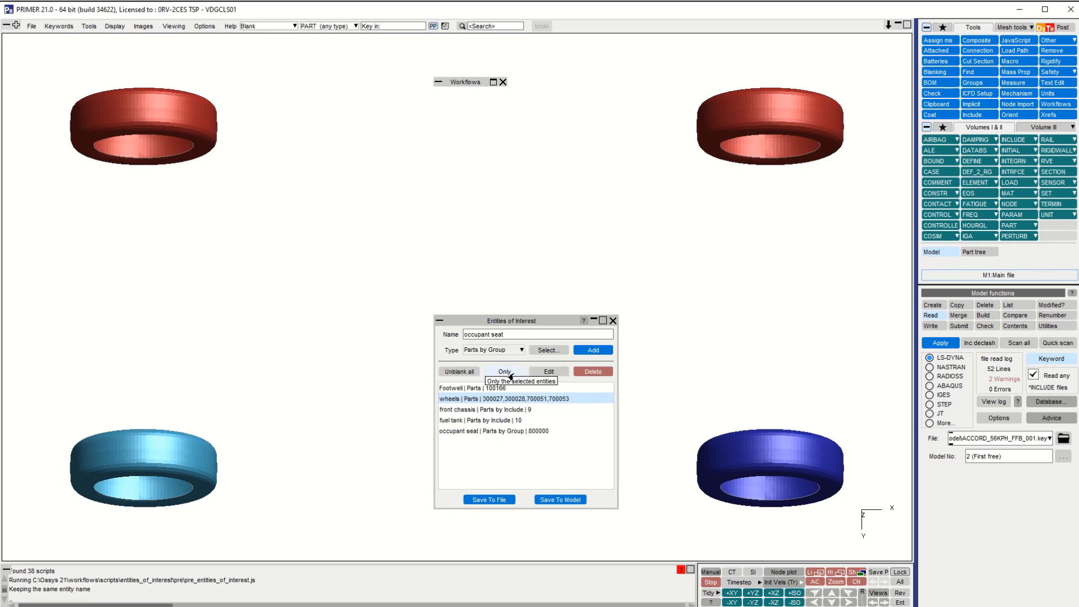
Unblank the whole model and save the entities to a file named EntitiesOfInterest.JSON in the Vehicle Model folder.
left_click(460, 372)
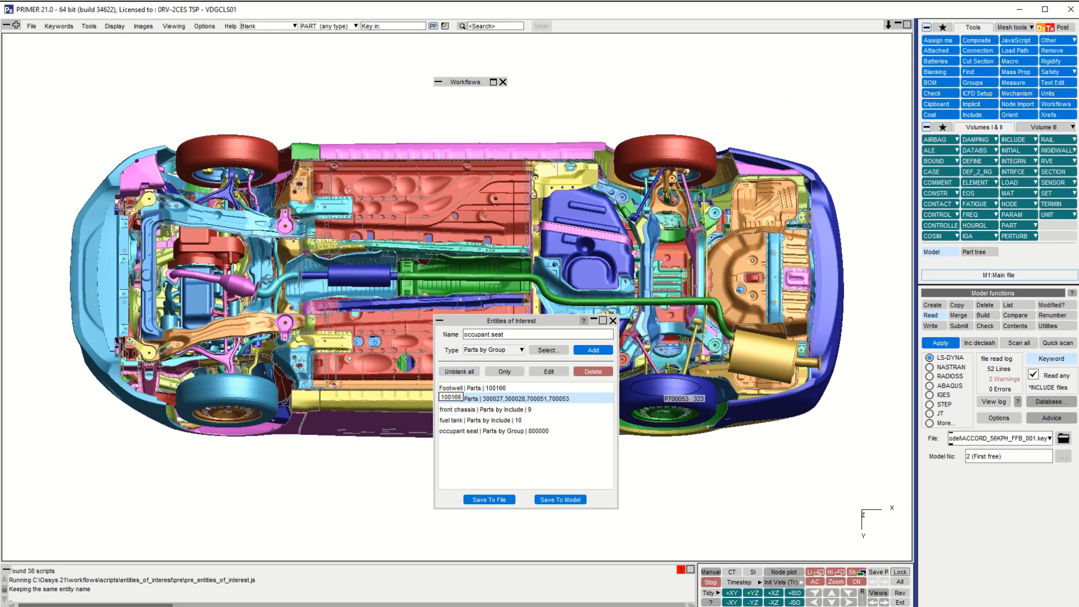
left_click(487, 499)
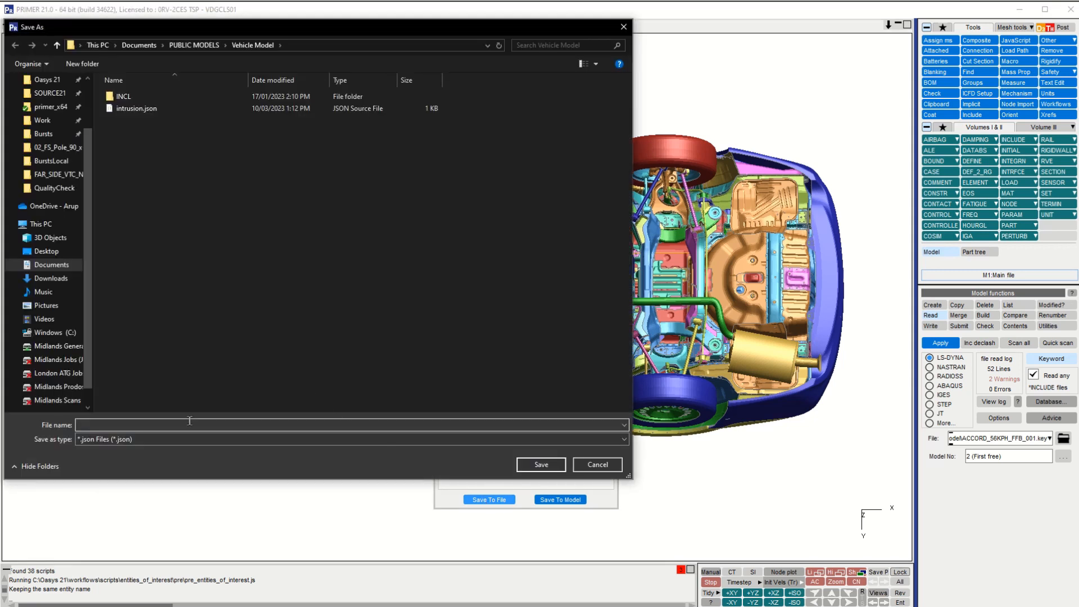
type("E")
type("ntitiesOfInterest.JSON")
left_click(540, 462)
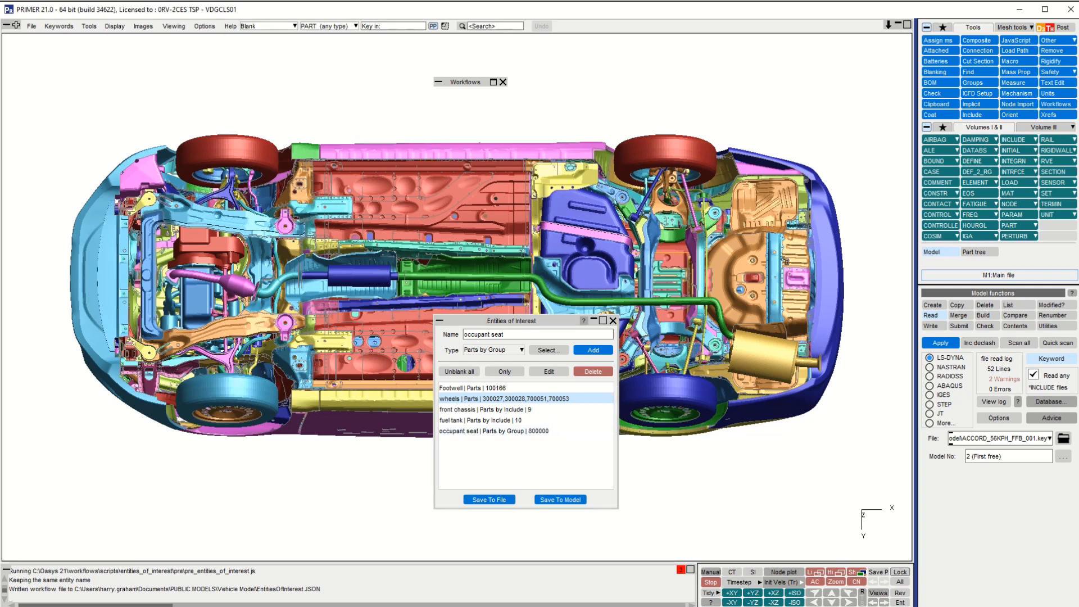
Start D3PLOT for the model's results and open its Entities of Interest workflow.
left_click(1056, 28)
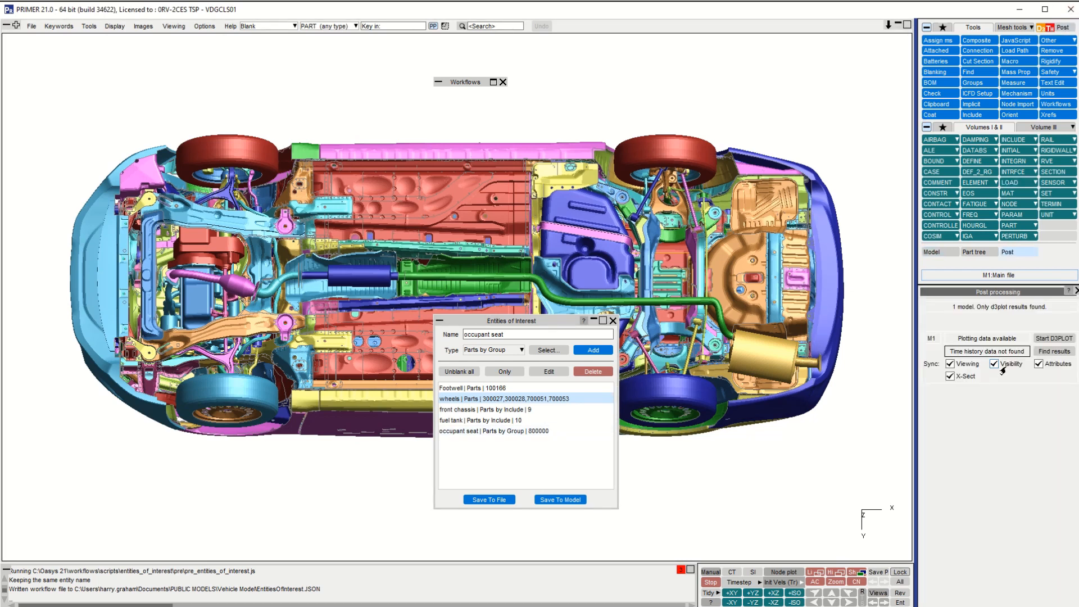
left_click(1044, 338)
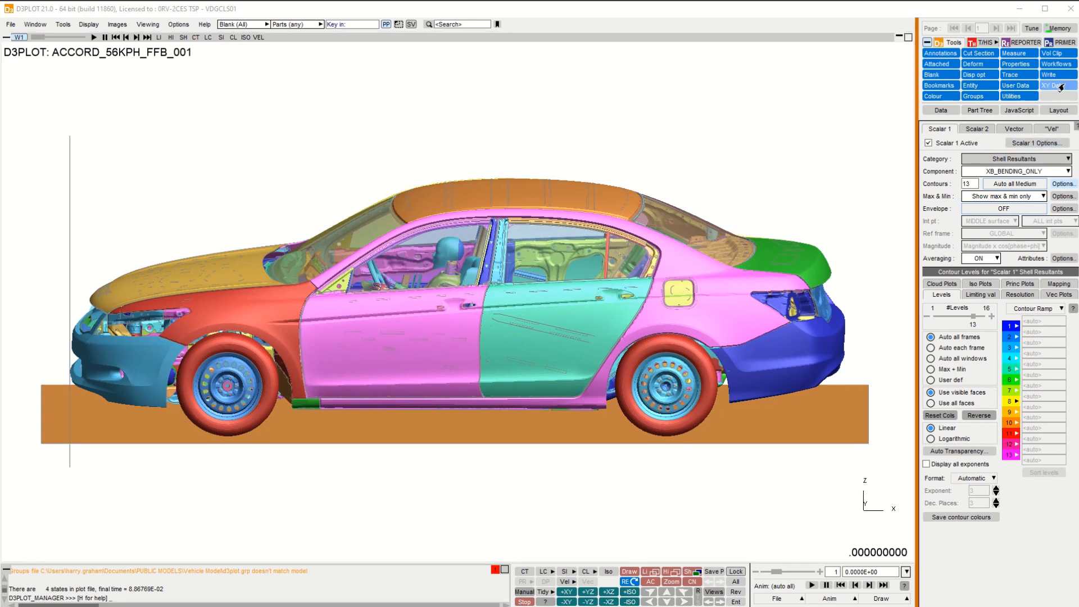
left_click(1055, 64)
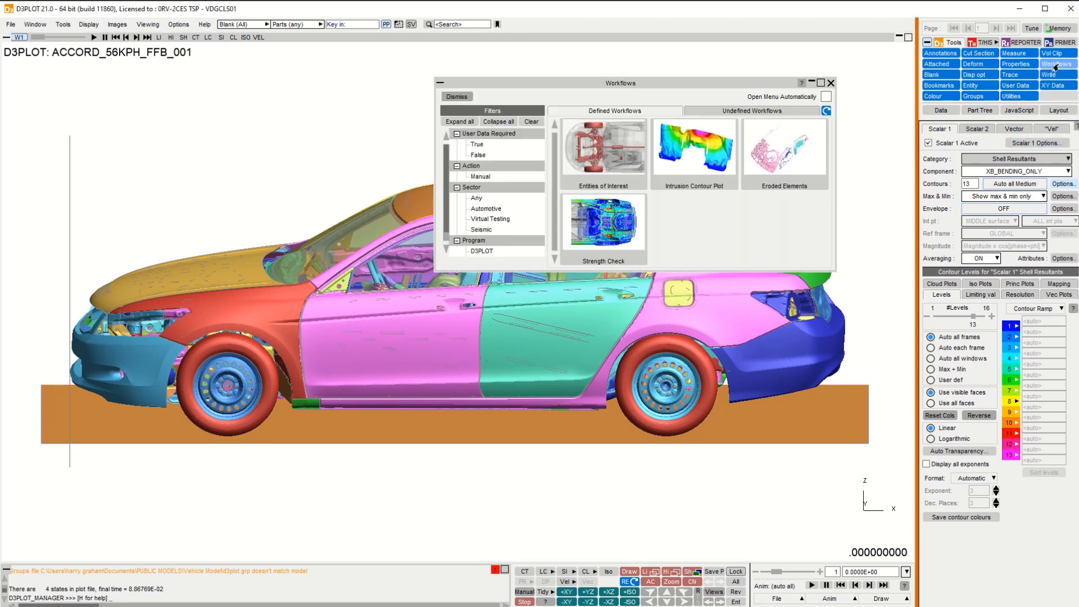
left_click(594, 162)
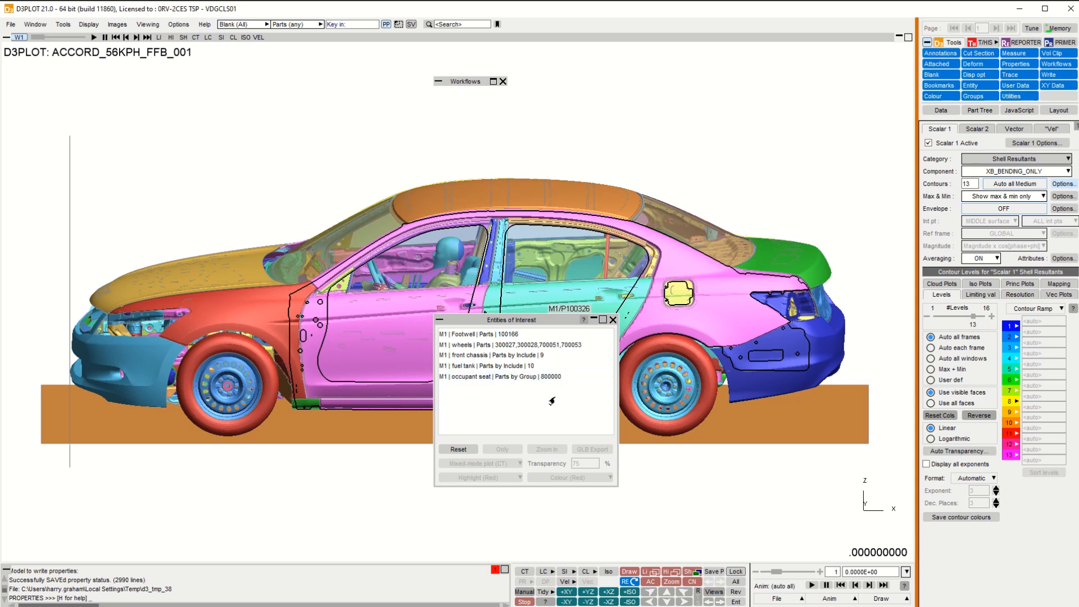
Display only the Footwell, wheels and front chassis entities, and zoom in on the Footwell.
left_click(526, 344)
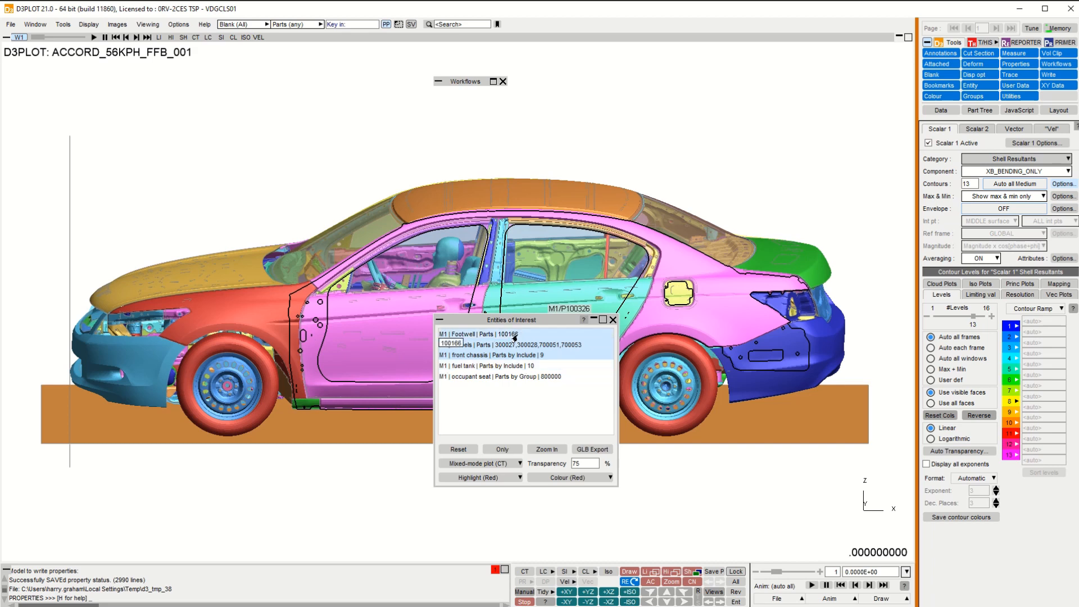
left_click(502, 450)
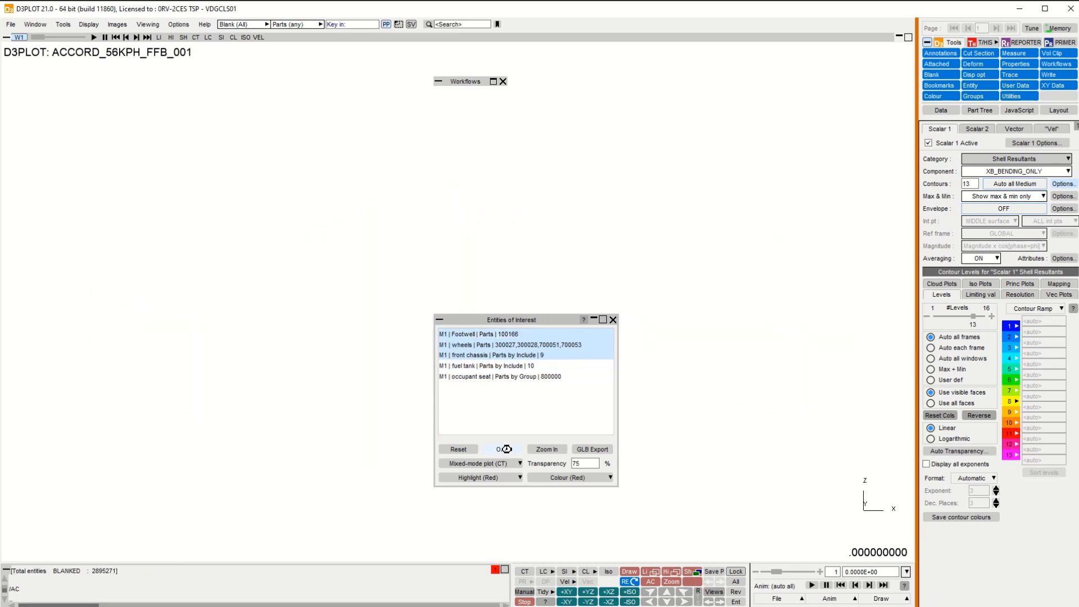
left_click(666, 601)
left_click(666, 602)
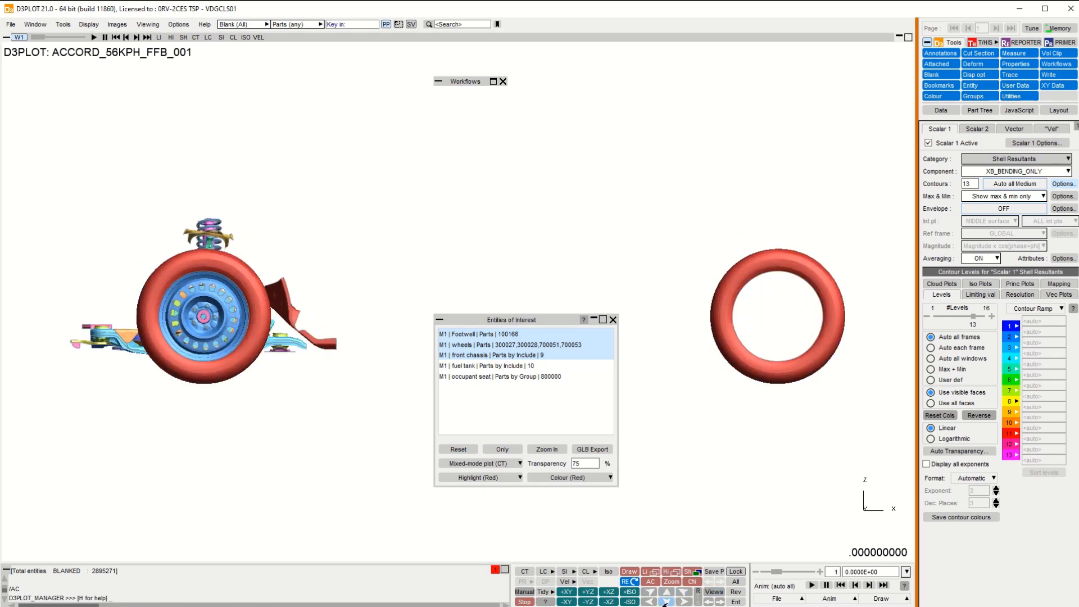
left_click(666, 601)
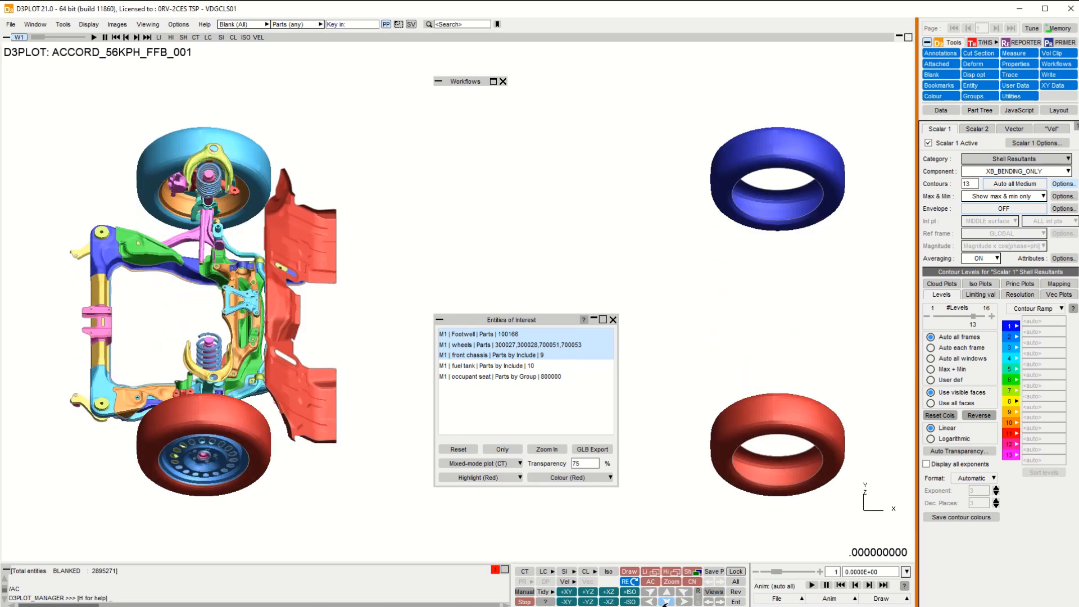
left_click(486, 336)
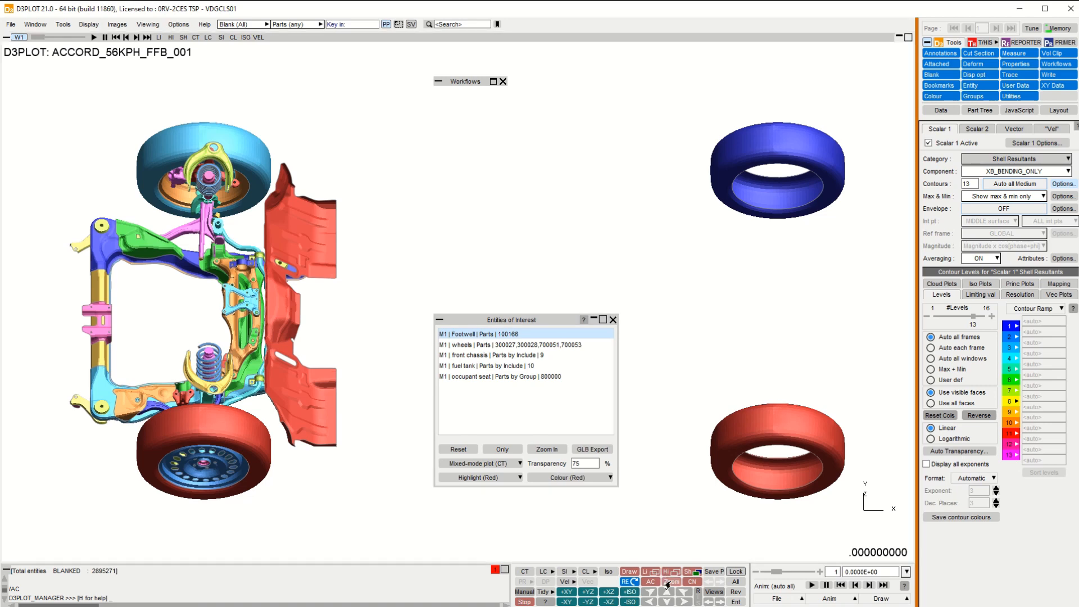
left_click(547, 449)
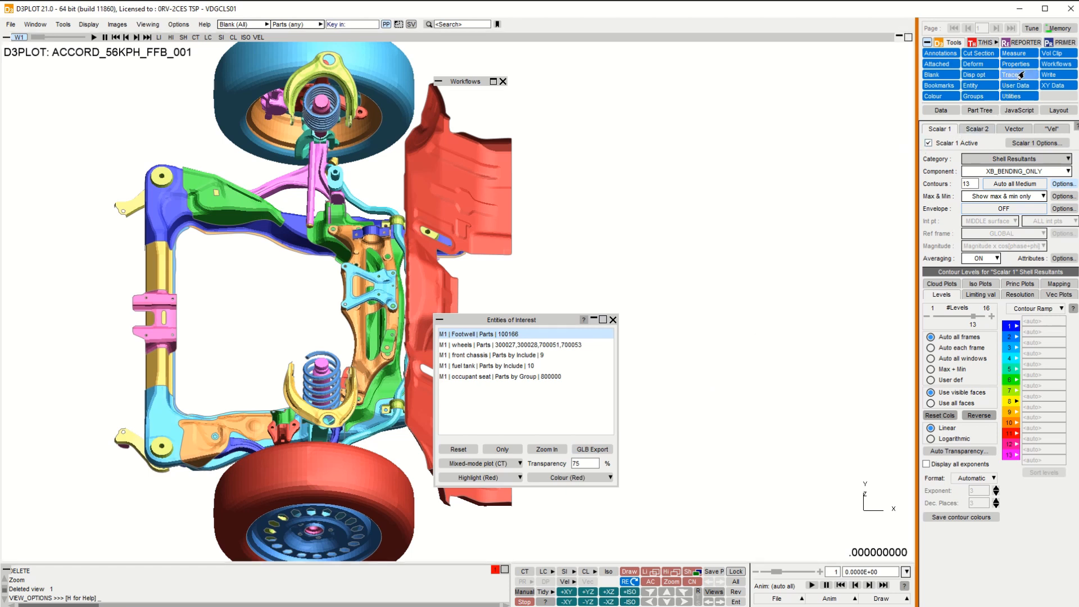
Plot the Footwell's DR_DISP_RESULTANT displacement as a mixed-mode SI plot and advance to state 4.
left_click(1063, 161)
mouse_move(989, 24)
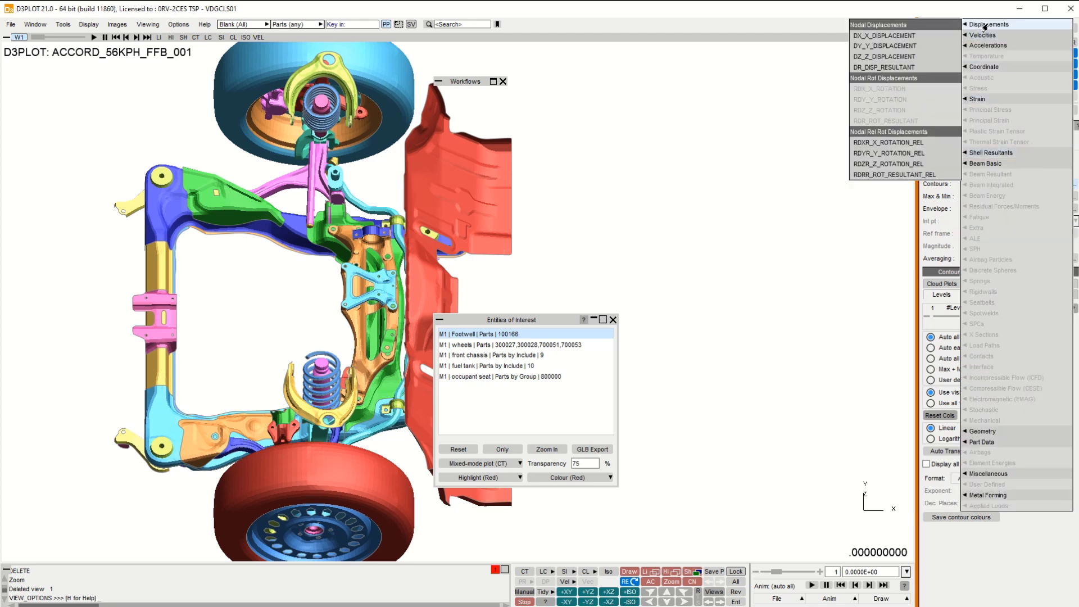
left_click(880, 67)
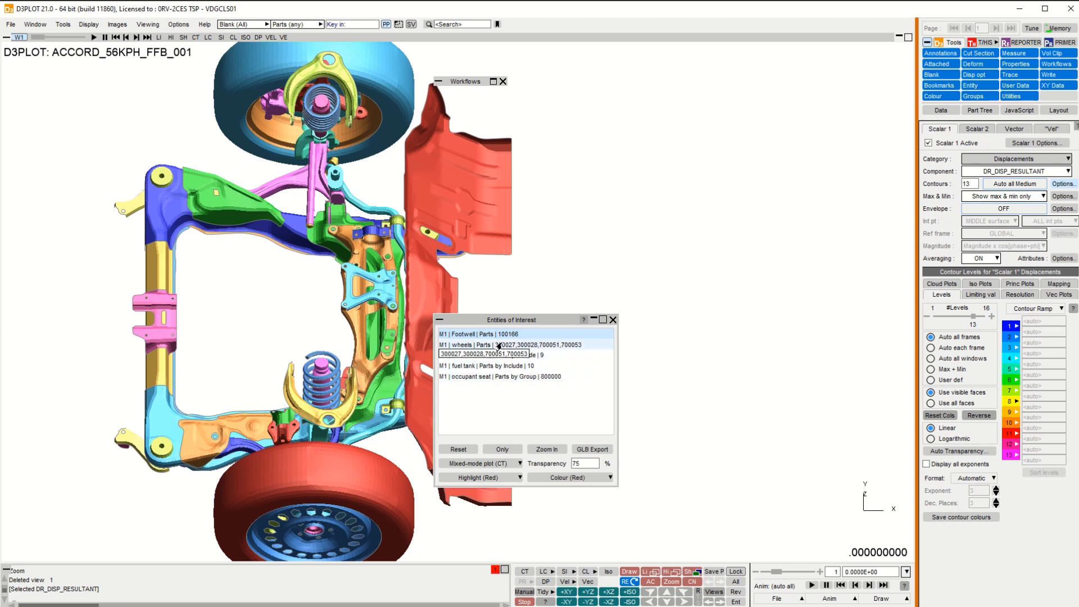
left_click(518, 464)
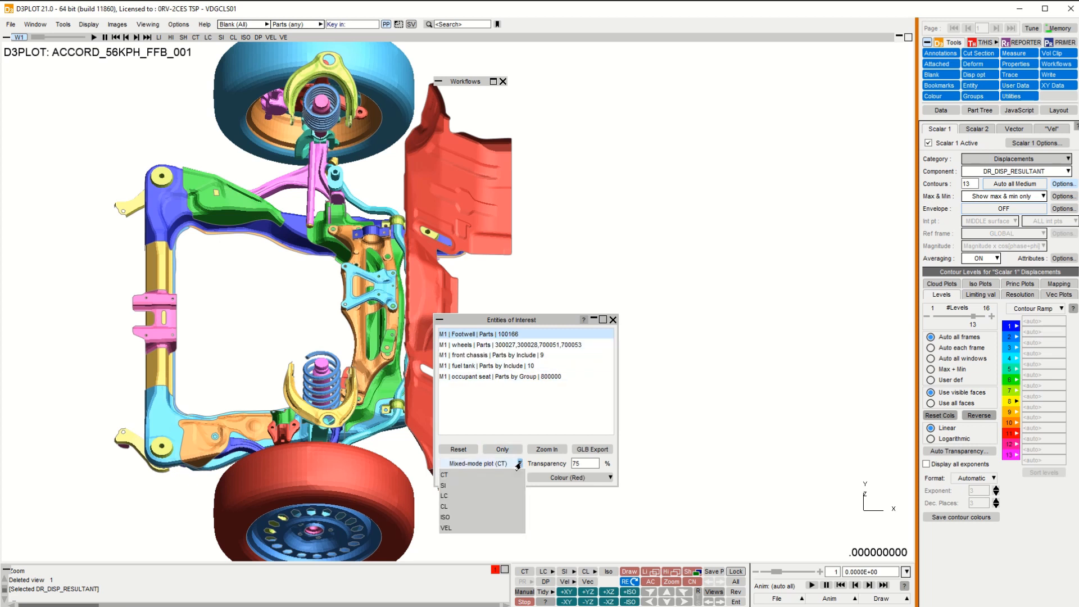
left_click(506, 494)
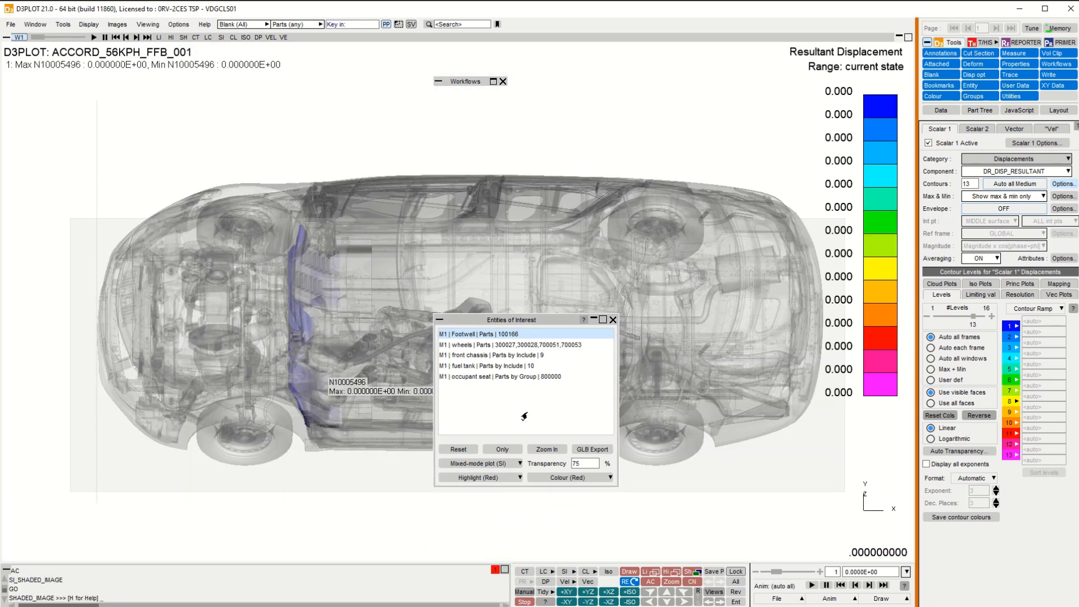
left_click_drag(777, 572, 809, 572)
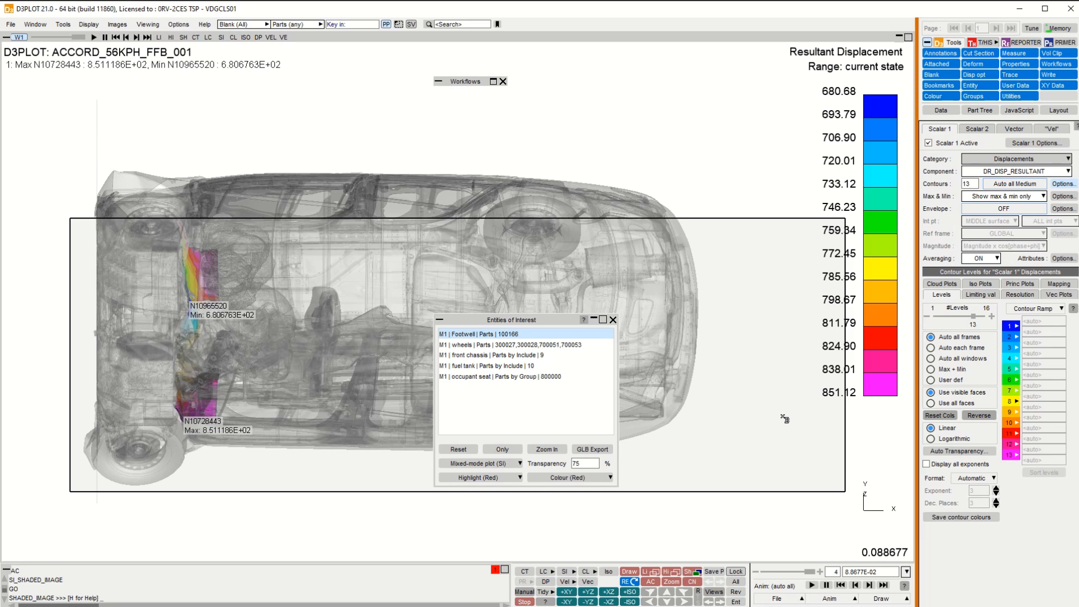
Redo the Footwell mixed-mode plot with 90% transparency for the other parts and zoom in on the Footwell.
left_click(576, 463)
type("90")
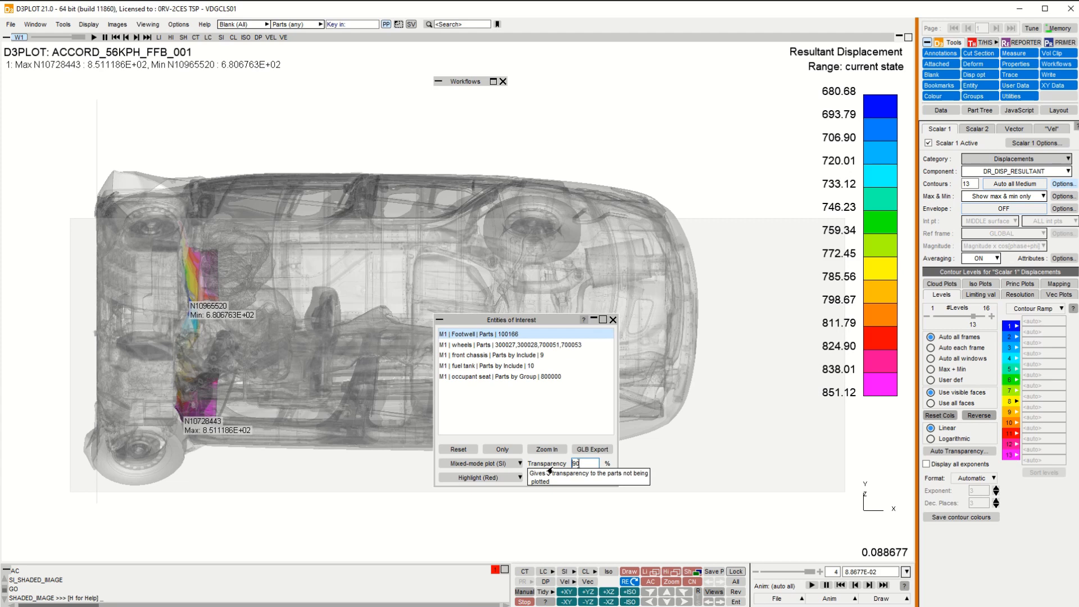
left_click(498, 464)
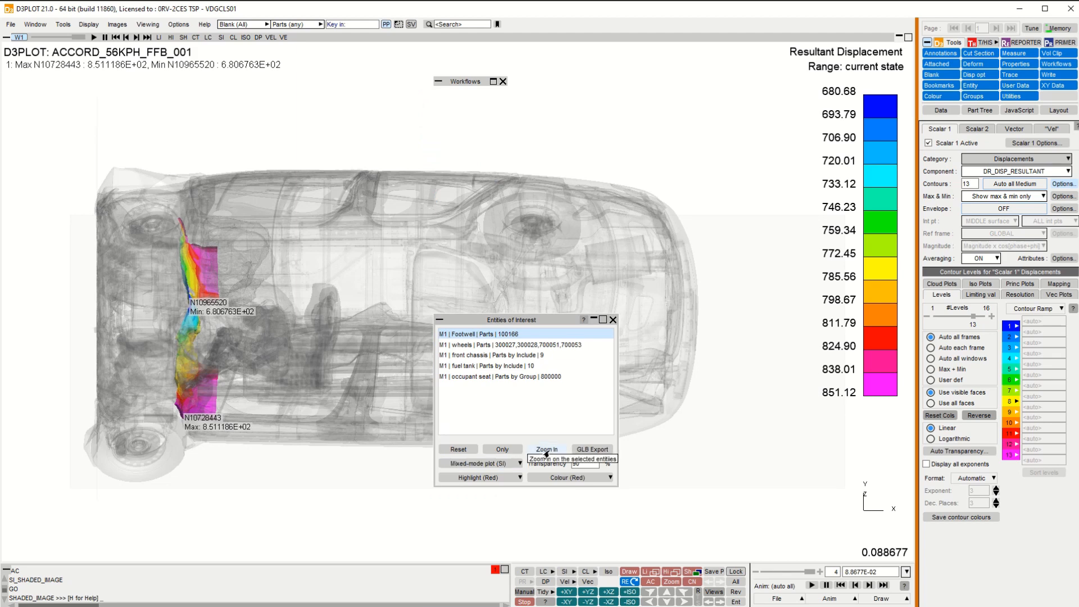
left_click(546, 450)
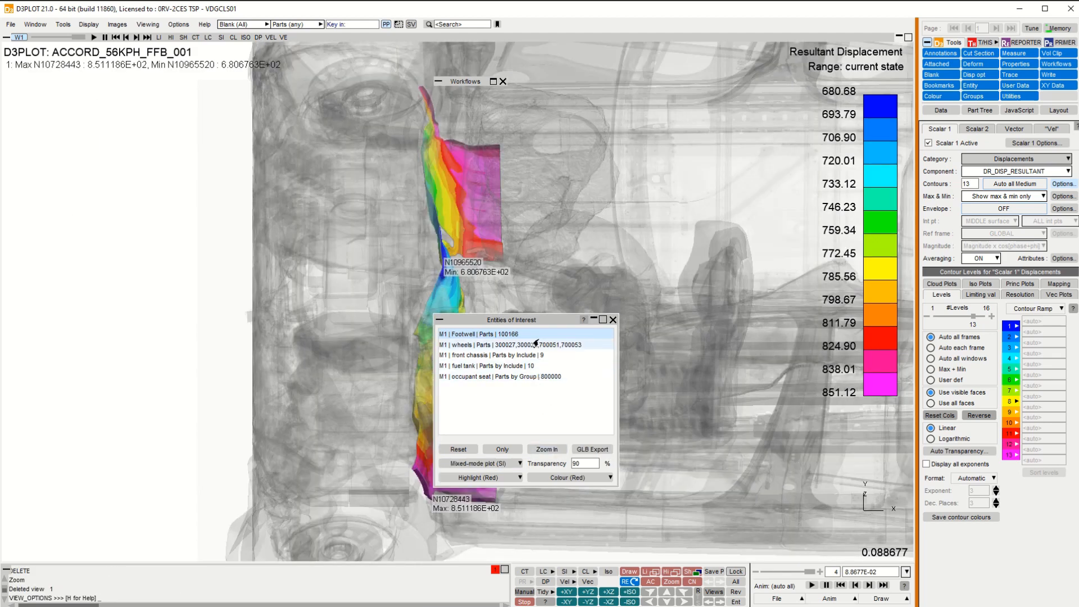
left_click_drag(533, 320, 644, 297)
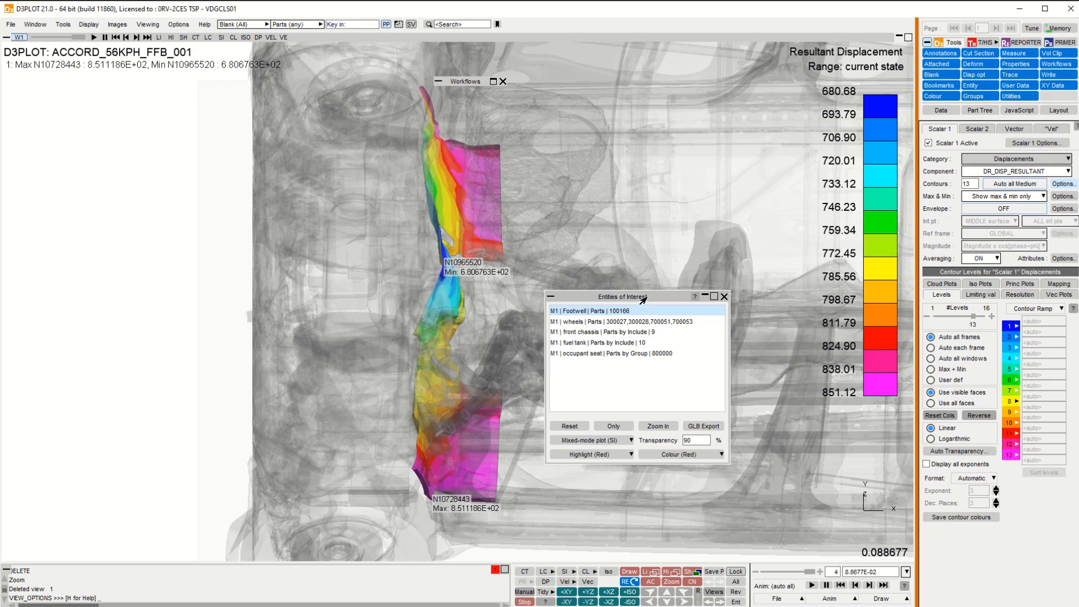
left_click_drag(644, 298, 251, 254)
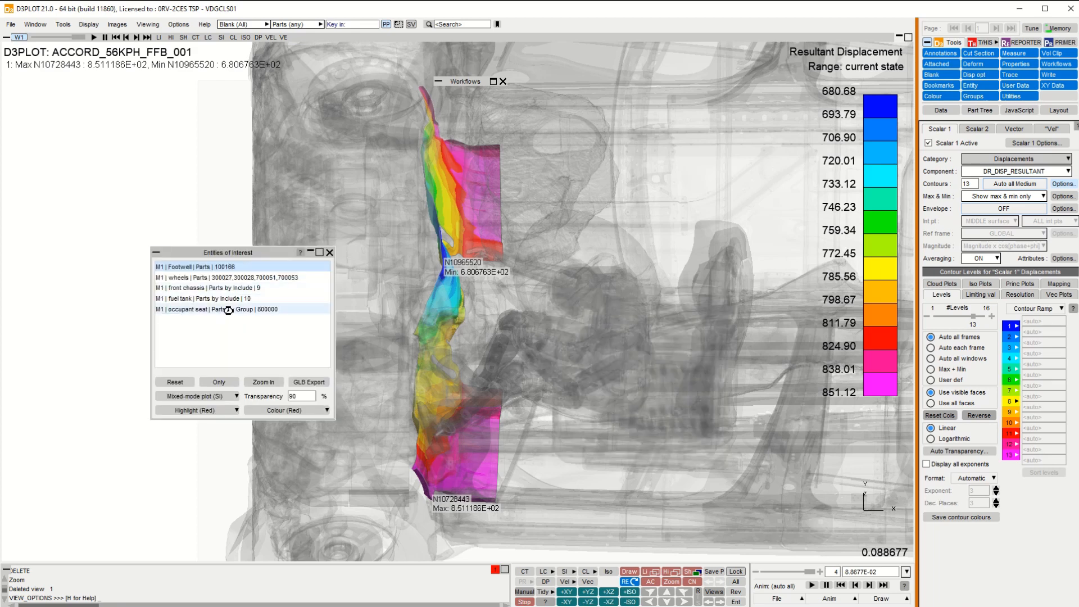
Colour the occupant seat entity green and move the Entities of Interest window clear of the seat.
left_click(225, 309)
left_click(326, 413)
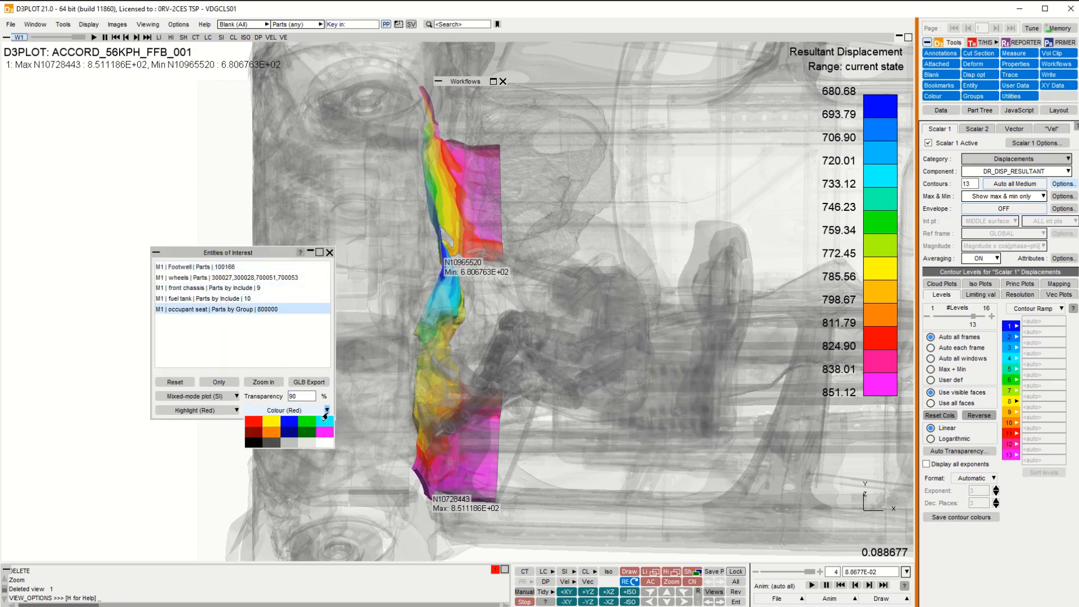
left_click(304, 422)
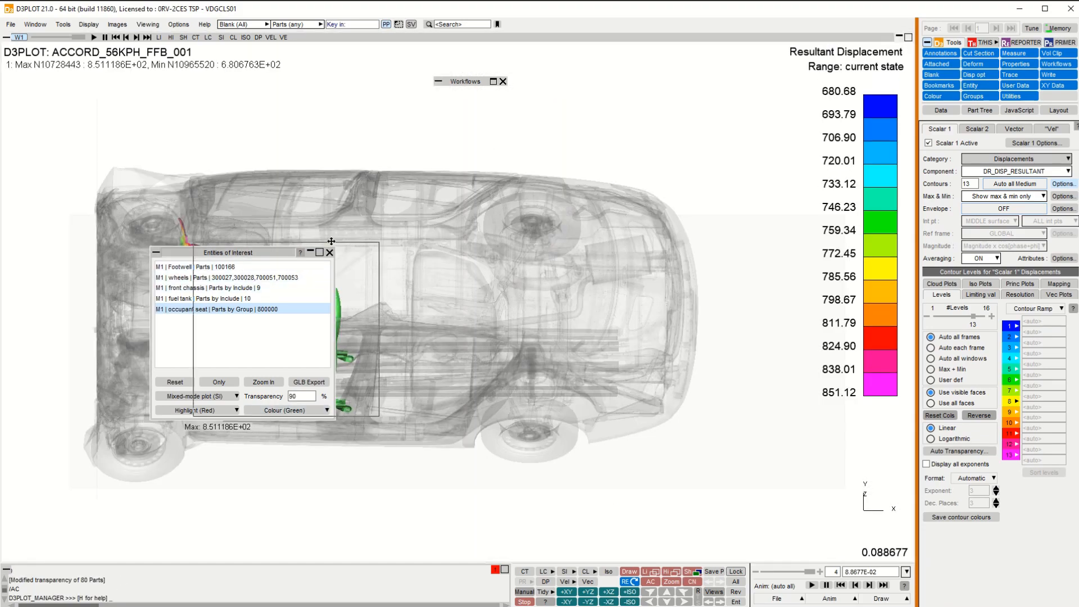
left_click_drag(235, 253, 628, 128)
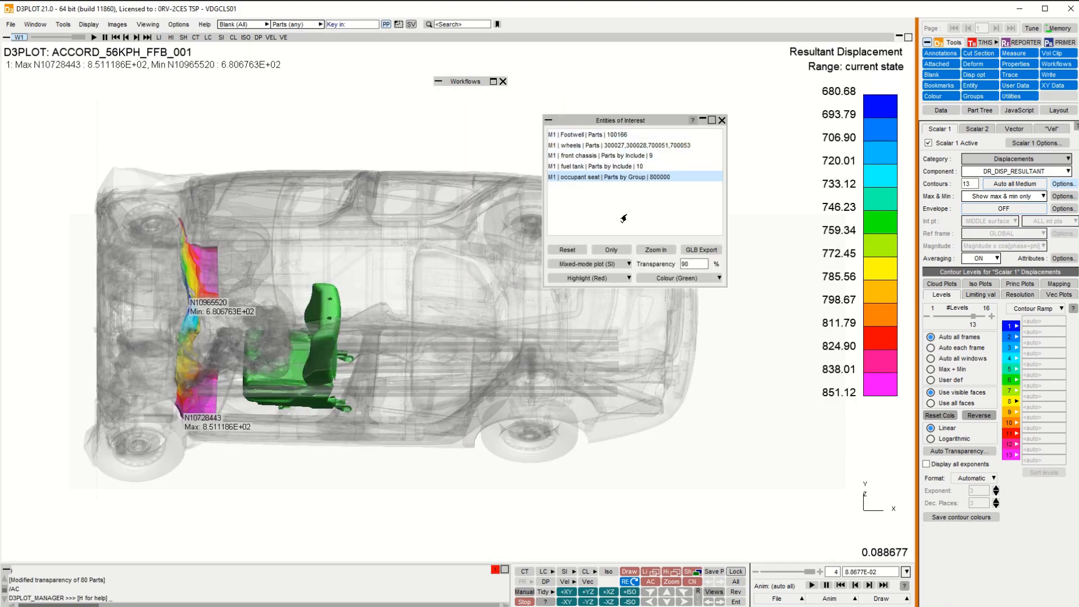